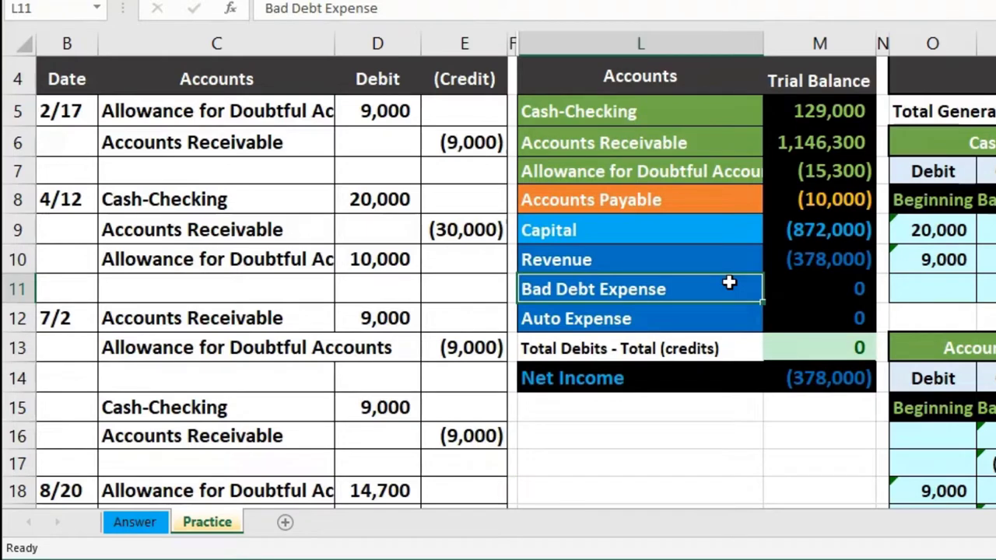
- Examine the Accounts Receivable, Allowance for Doubtful Accounts, Revenue and Bad Debt Expense lines in the trial balance
left_click(787, 143)
left_click(795, 259)
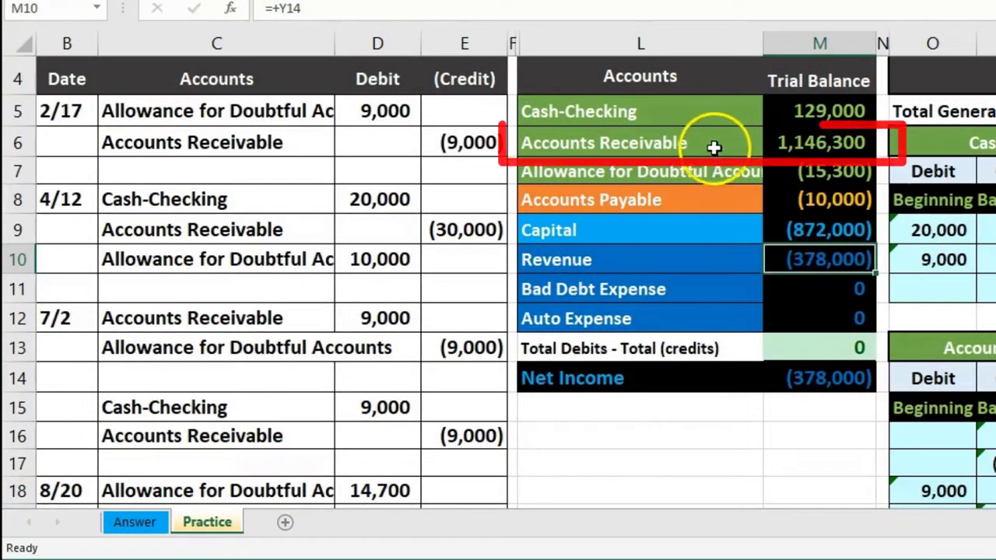
left_click(787, 149)
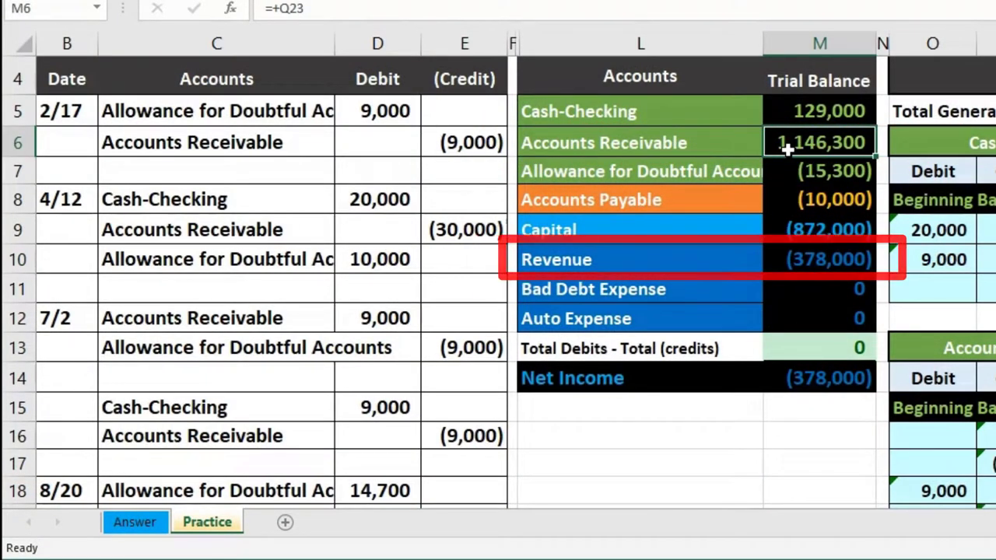
left_click(803, 258)
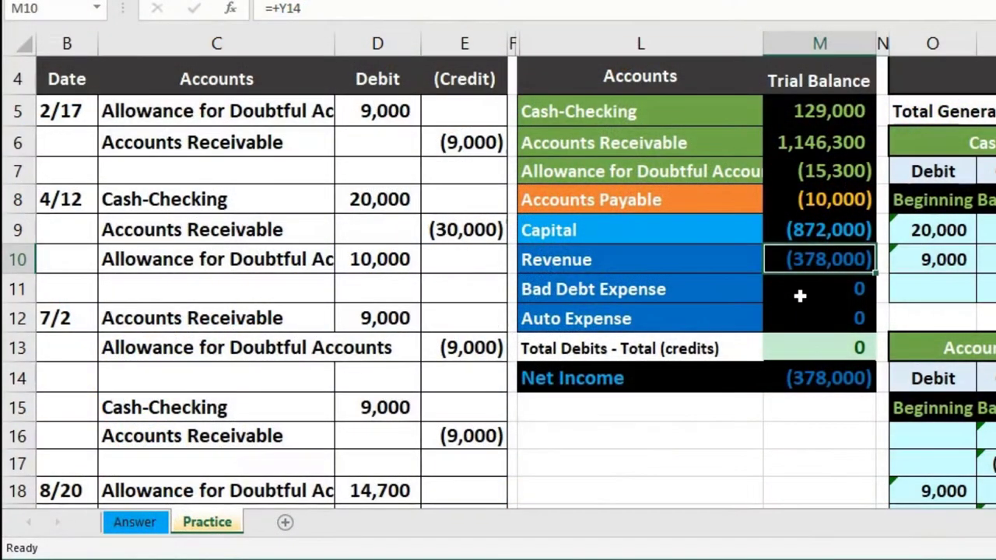
left_click(799, 296)
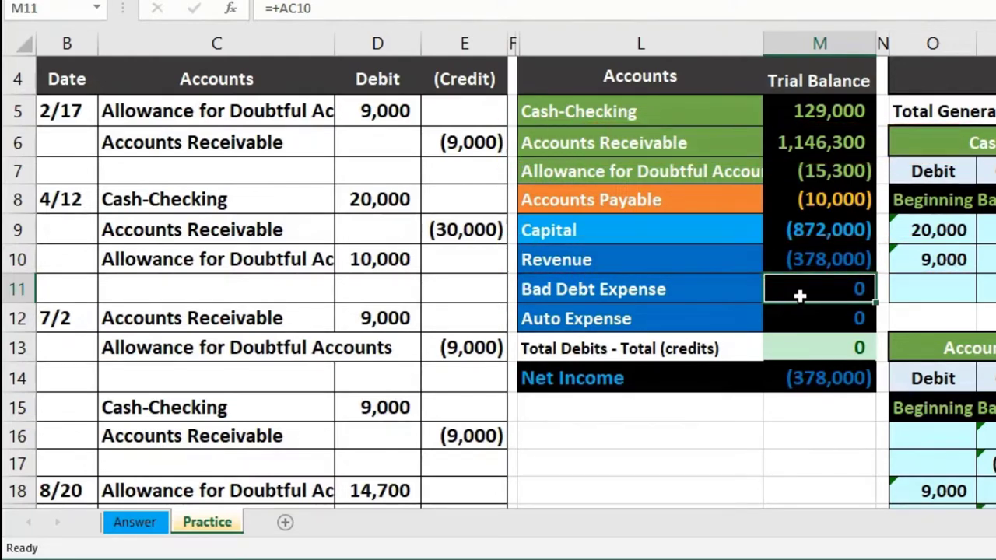
left_click(743, 291)
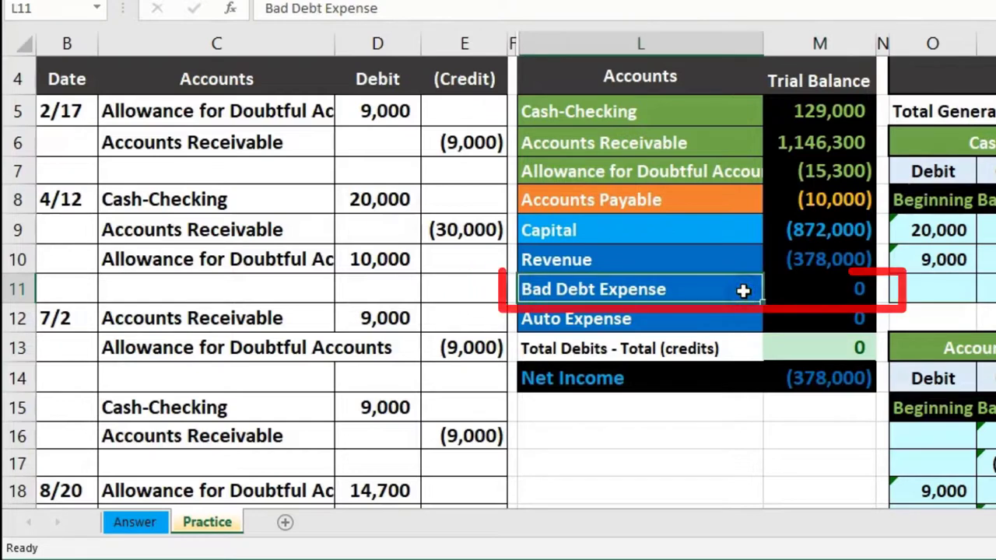
left_click(707, 170)
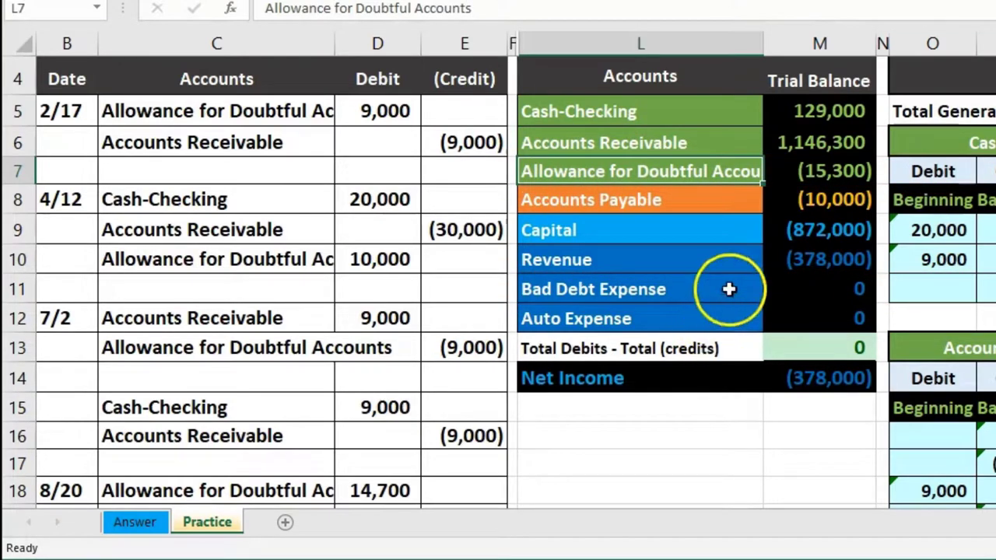
left_click_drag(732, 261, 731, 280)
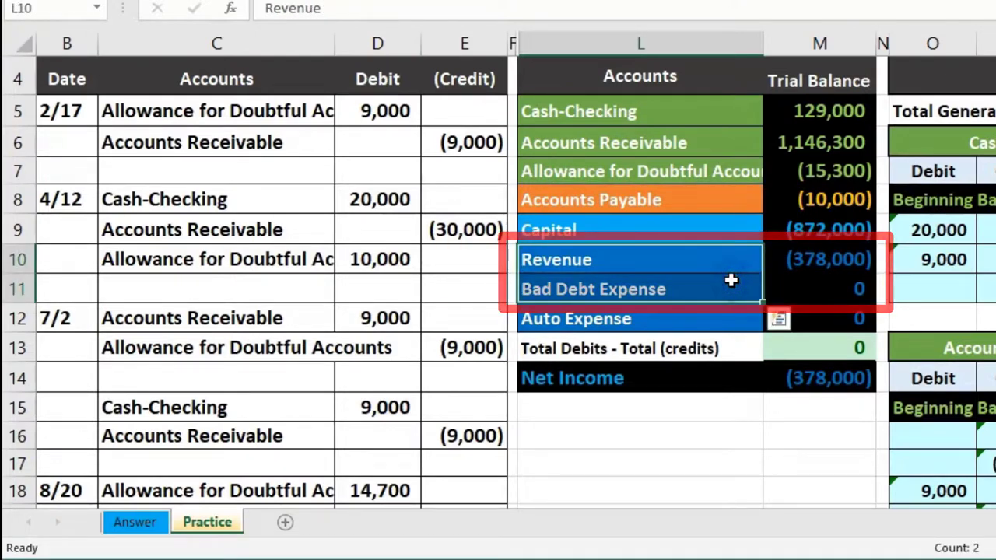
left_click_drag(721, 149, 721, 158)
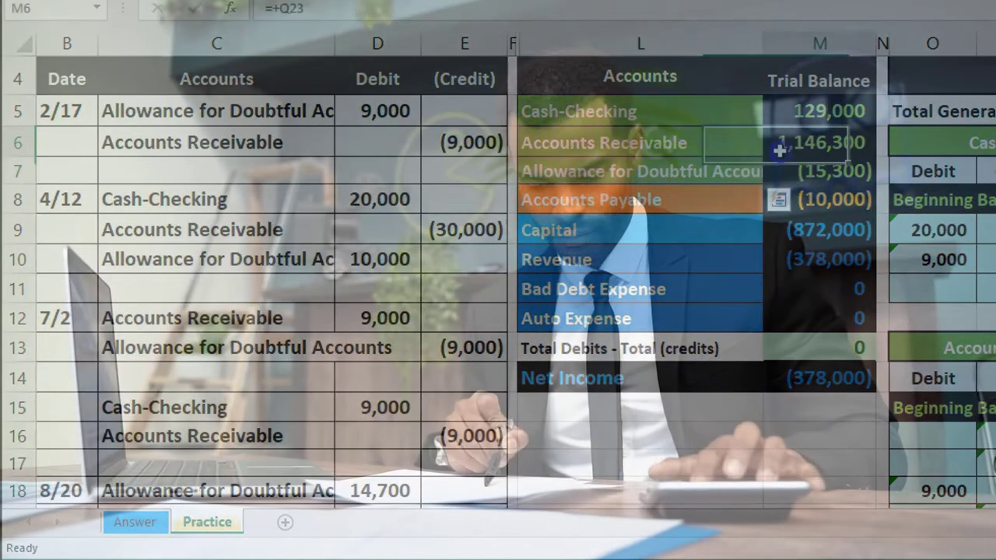
left_click(856, 148)
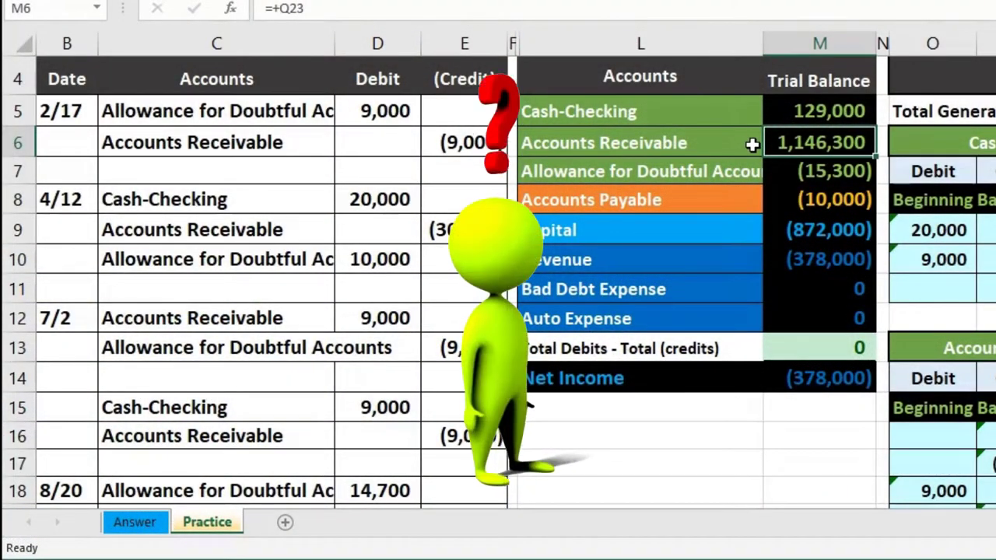
- Review the general ledger accounts and the accounts receivable subsidiary ledger by customer on the Practice sheet
left_click(986, 229)
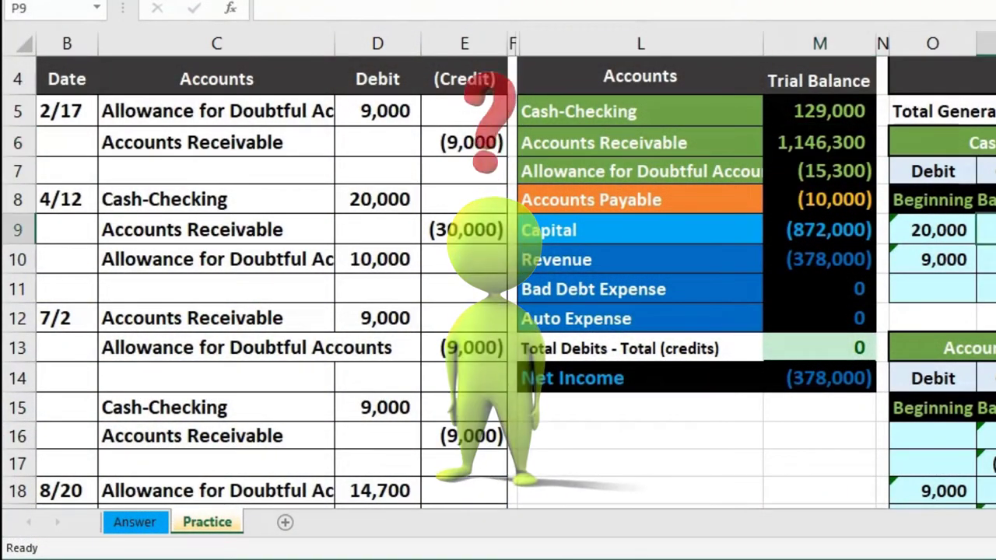
scroll(514, 273, "right", 3)
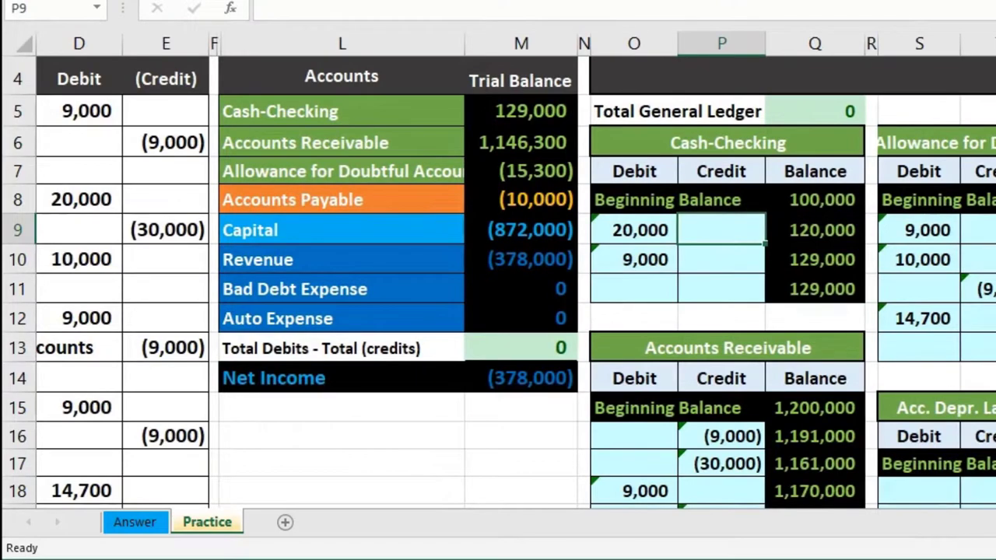
scroll(867, 382, "down", 6)
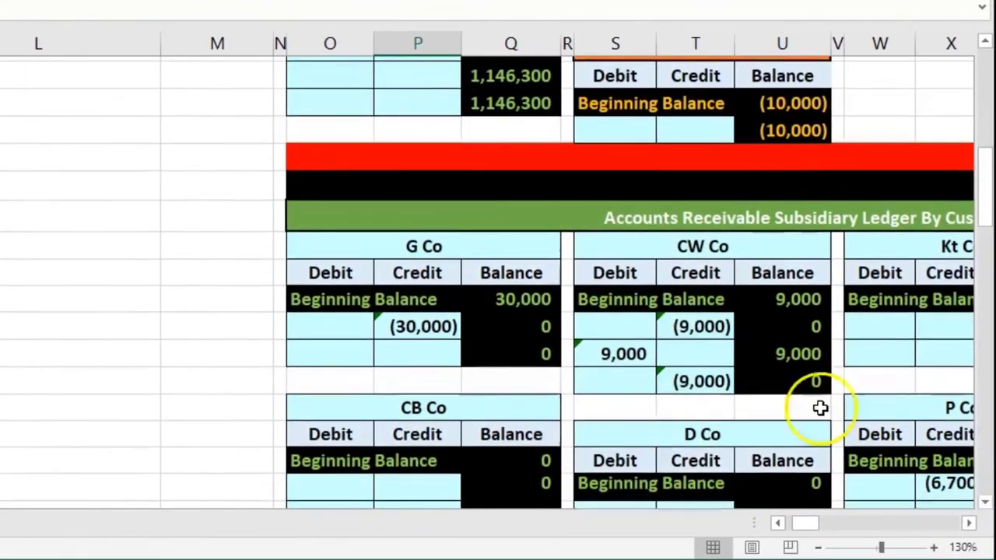
scroll(711, 318, "down", 1)
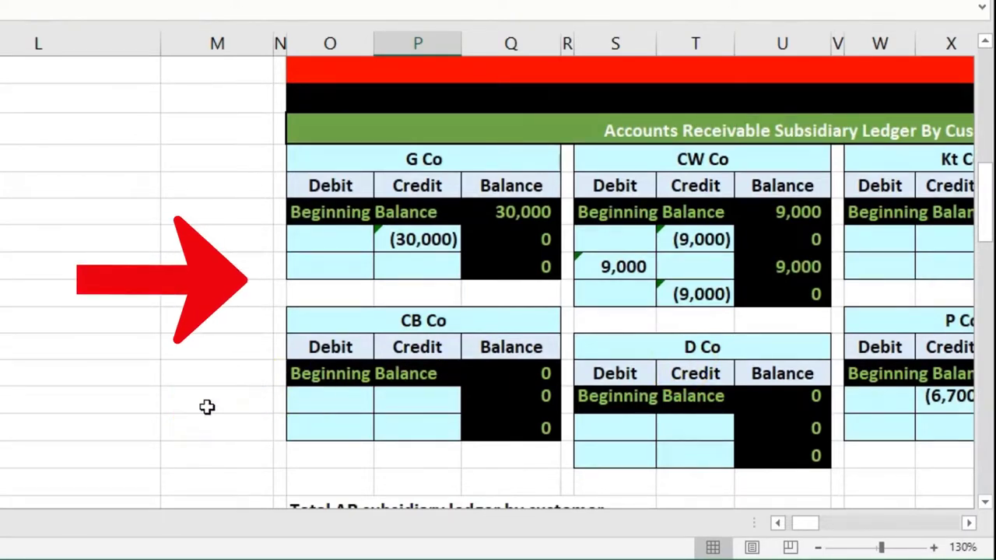
scroll(207, 407, "up", 10)
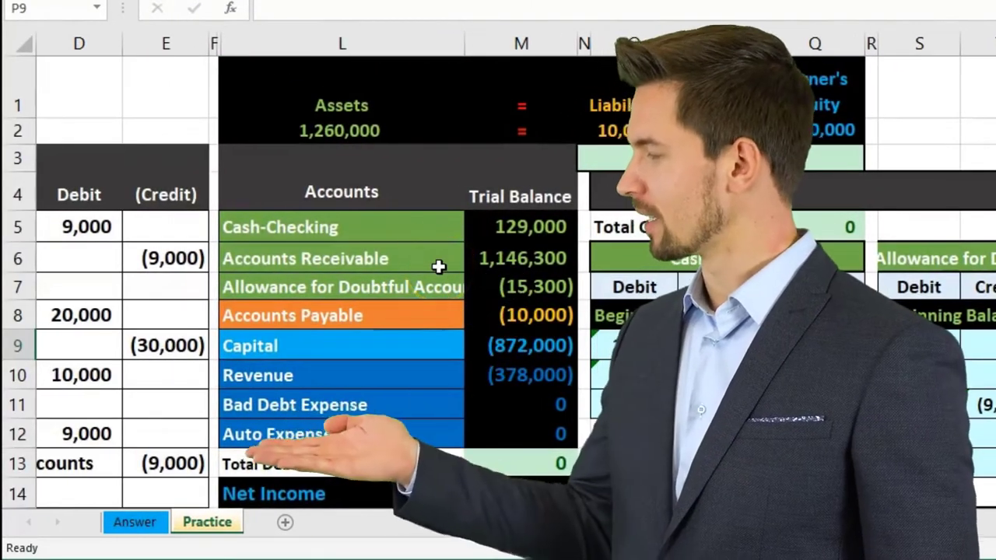
- Compare the trial balance's Accounts Receivable and allowance balances with its Revenue and Bad Debt Expense balances
left_click_drag(433, 254, 470, 251)
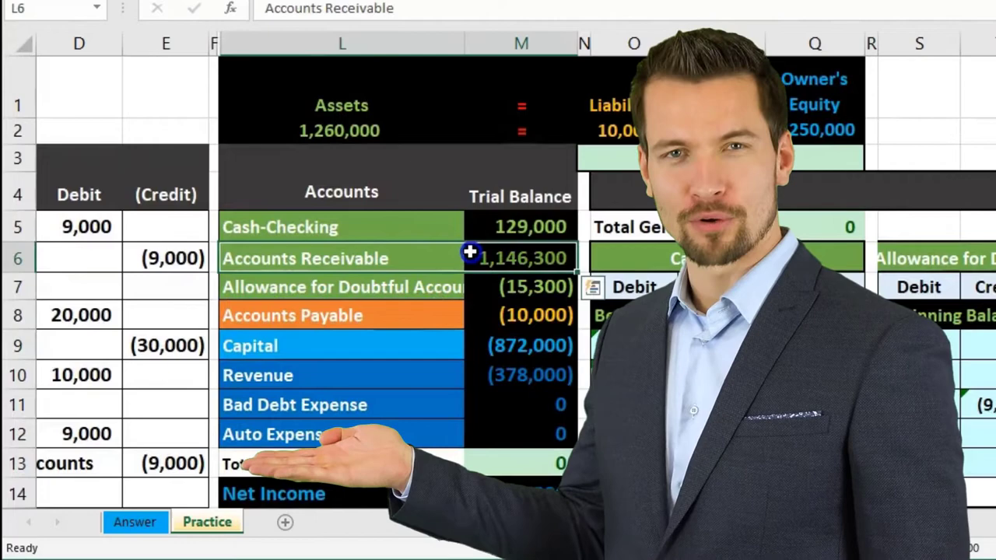
left_click(448, 287)
left_click_drag(448, 287, 473, 287)
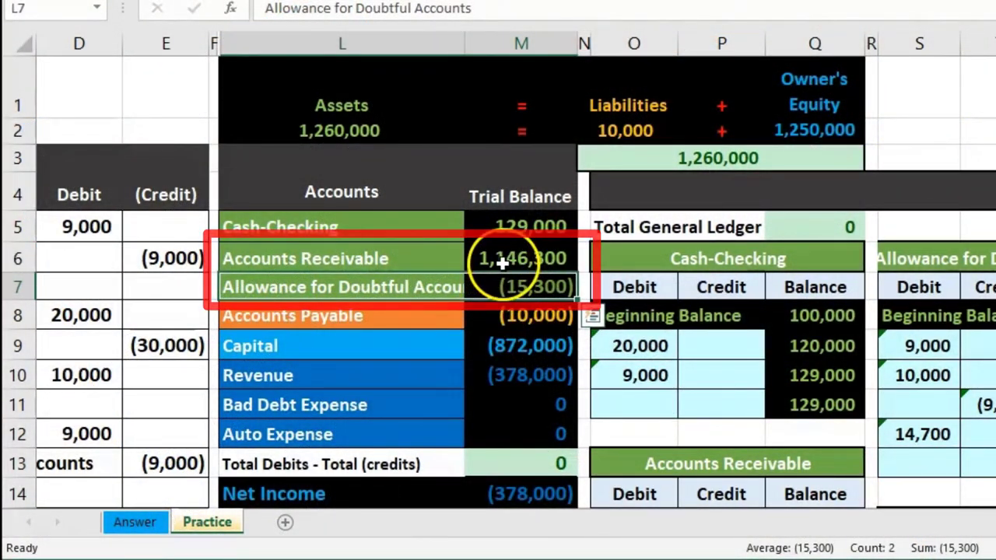
left_click(502, 263)
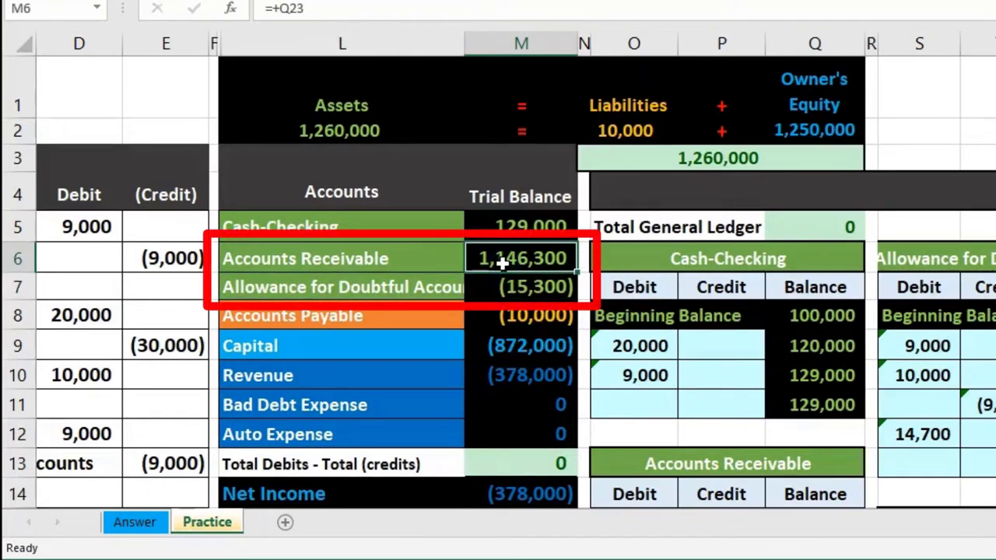
left_click(475, 367)
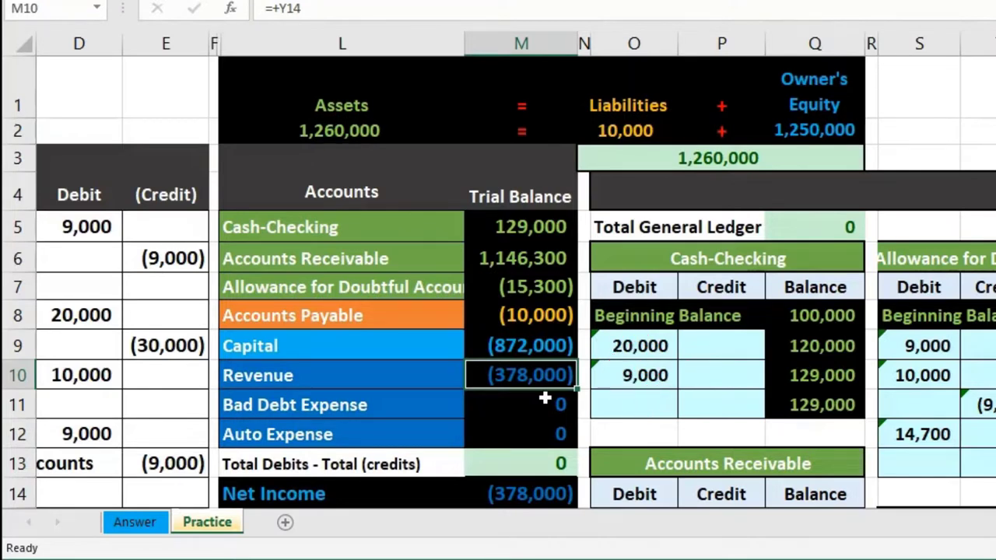
left_click(542, 403)
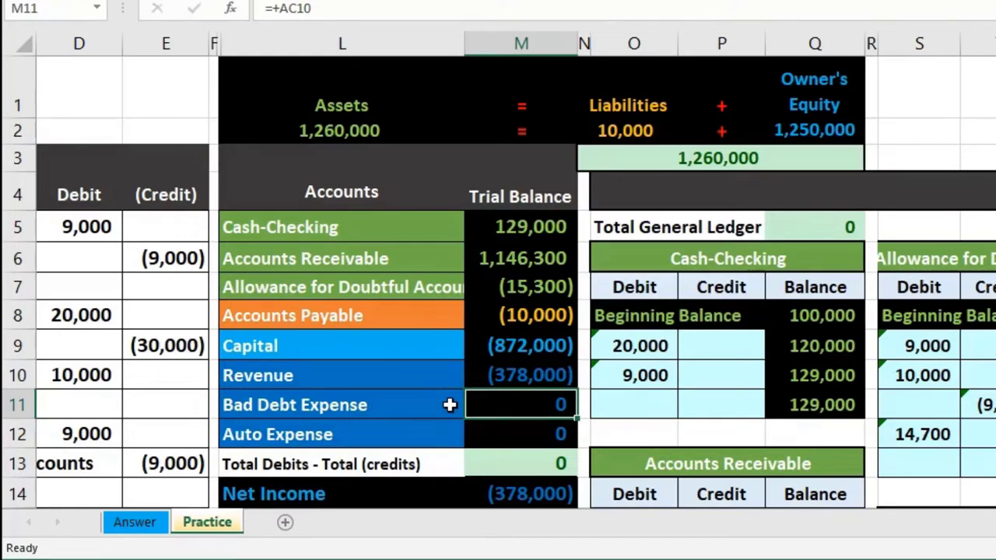
left_click(484, 383)
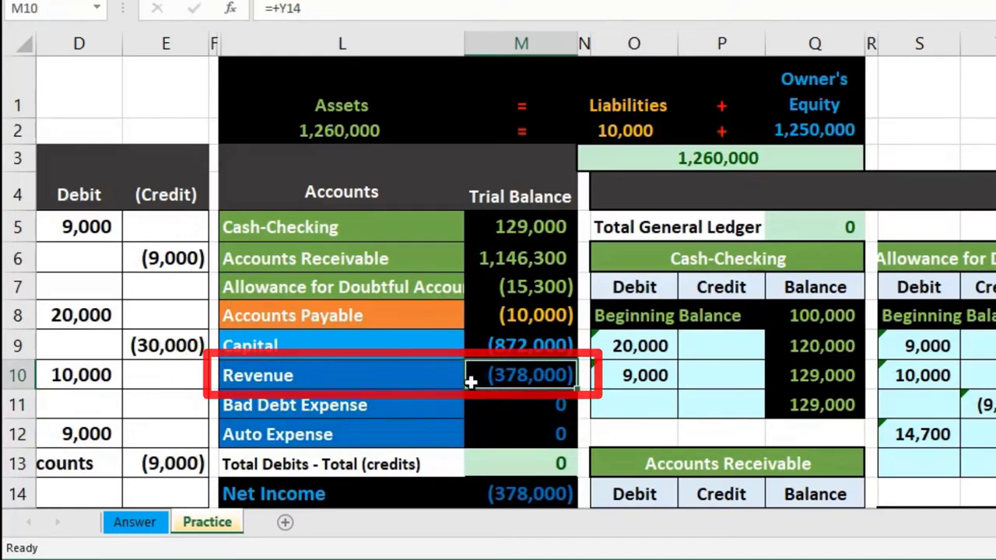
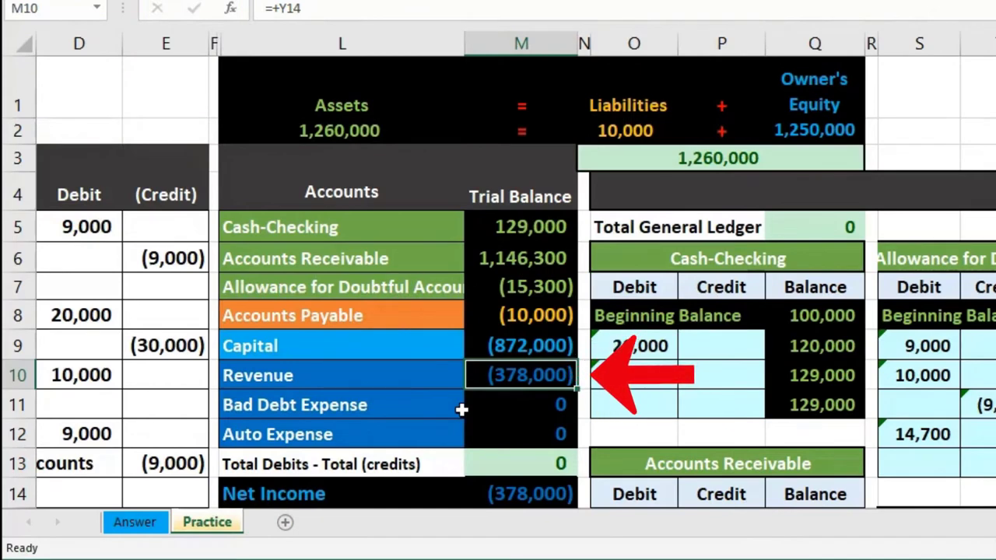
left_click(471, 404)
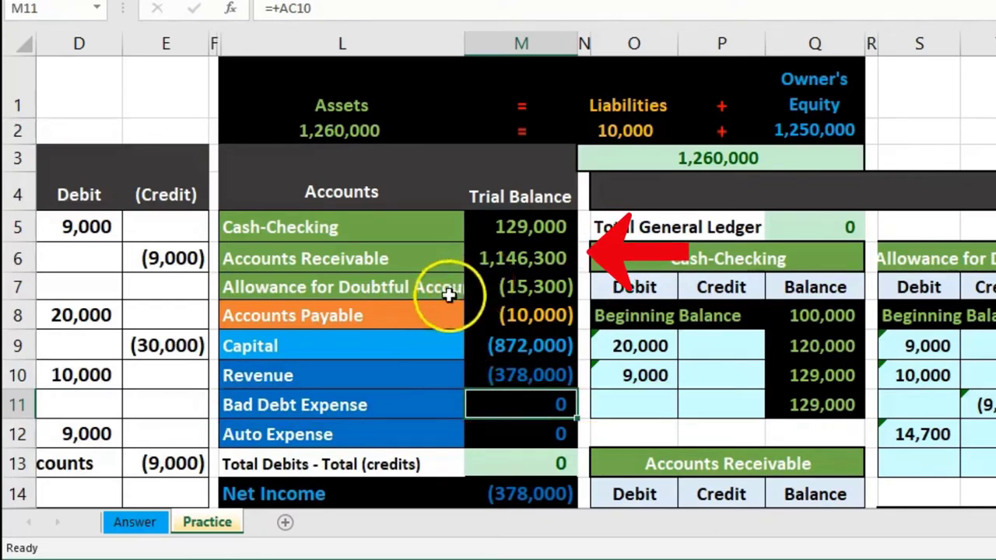
left_click(484, 375)
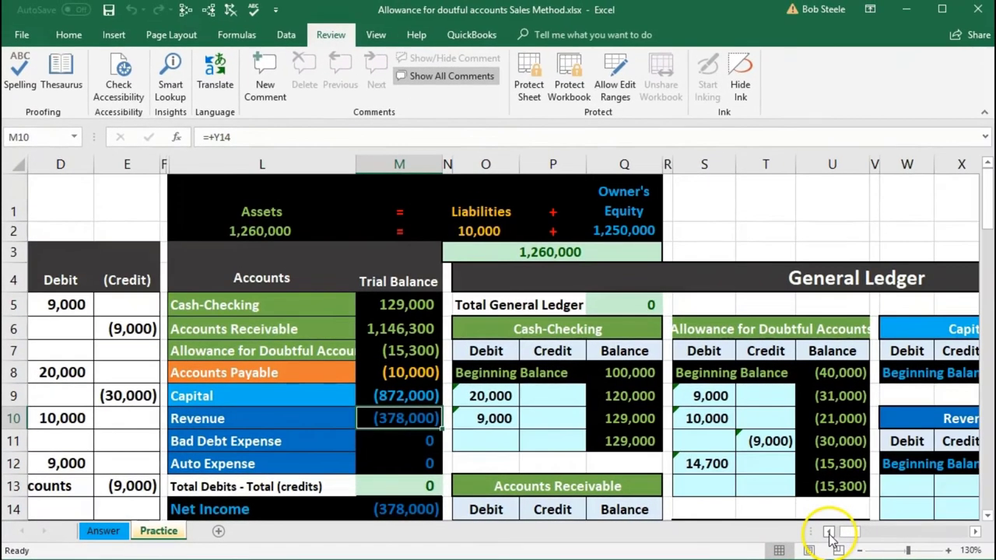
- Examine the general journal beside the trial balance's Accounts Receivable and Revenue accounts
left_click(840, 532)
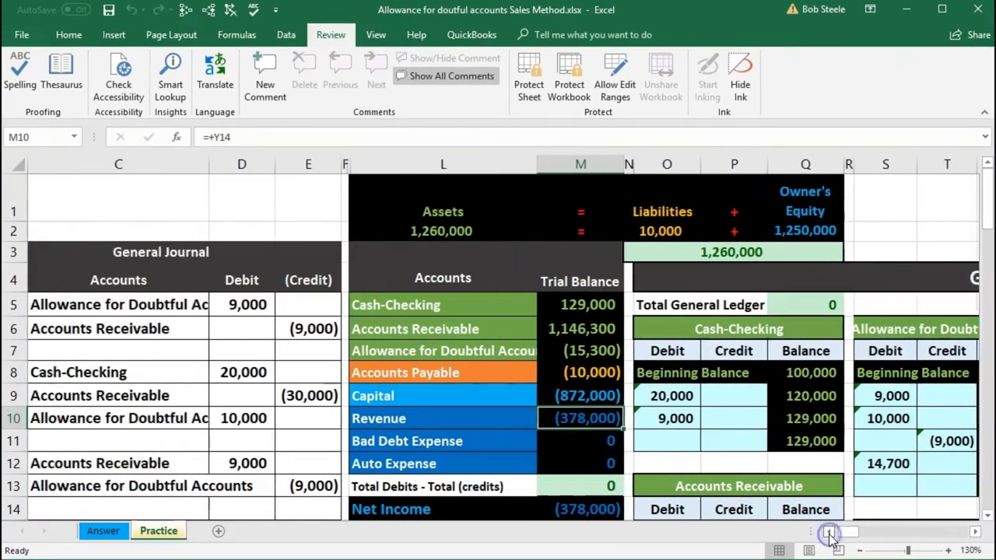
left_click(840, 532)
left_click(841, 533)
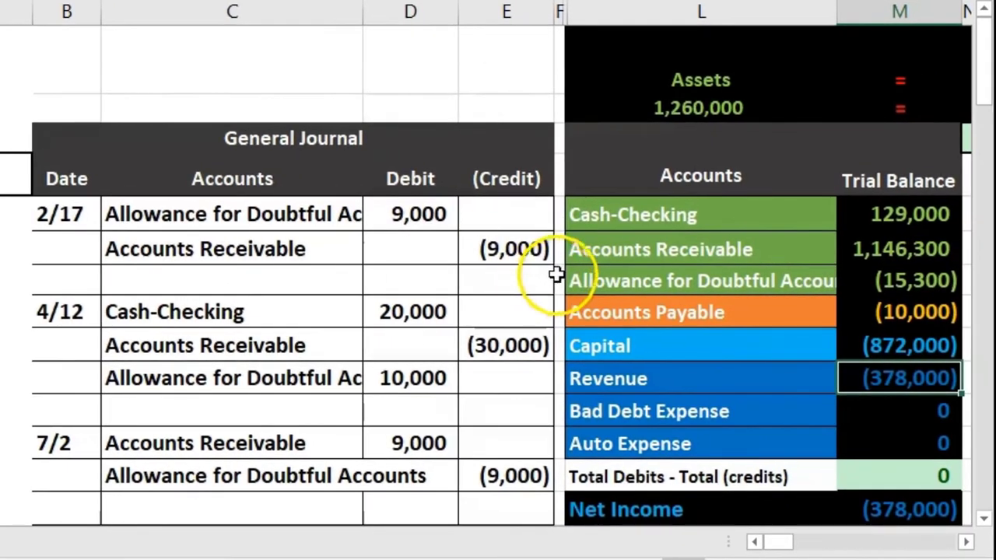
left_click(631, 244)
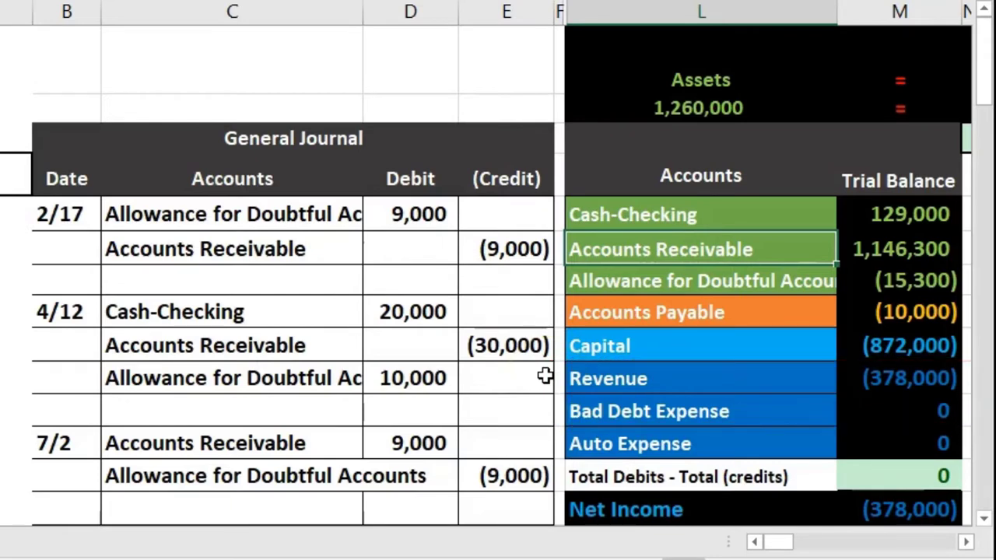
left_click(591, 380)
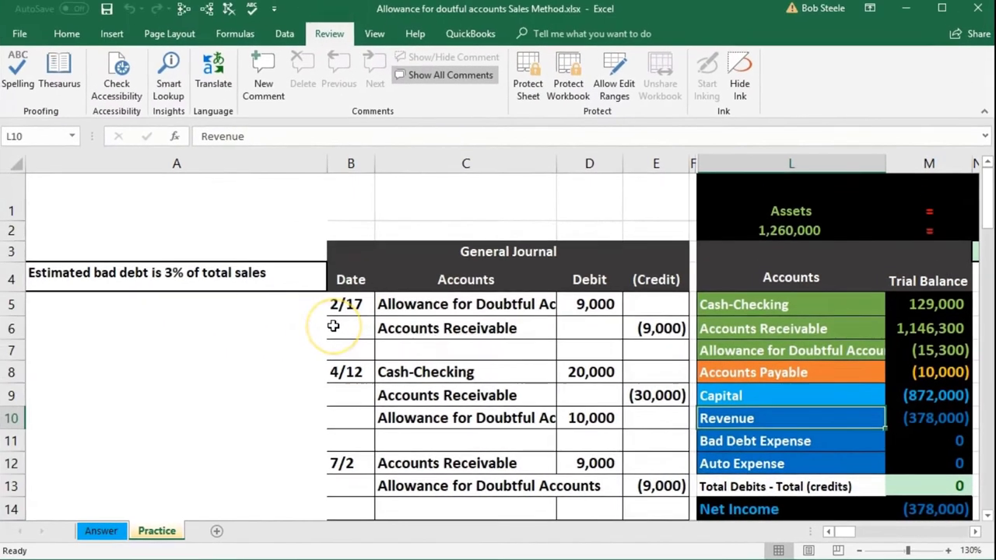
- Enter the formula =378000*.03 as the first debit amount of the 12/31 journal entry in cell D21
scroll(335, 325, "down", 2)
scroll(334, 325, "down", 3)
left_click(572, 362)
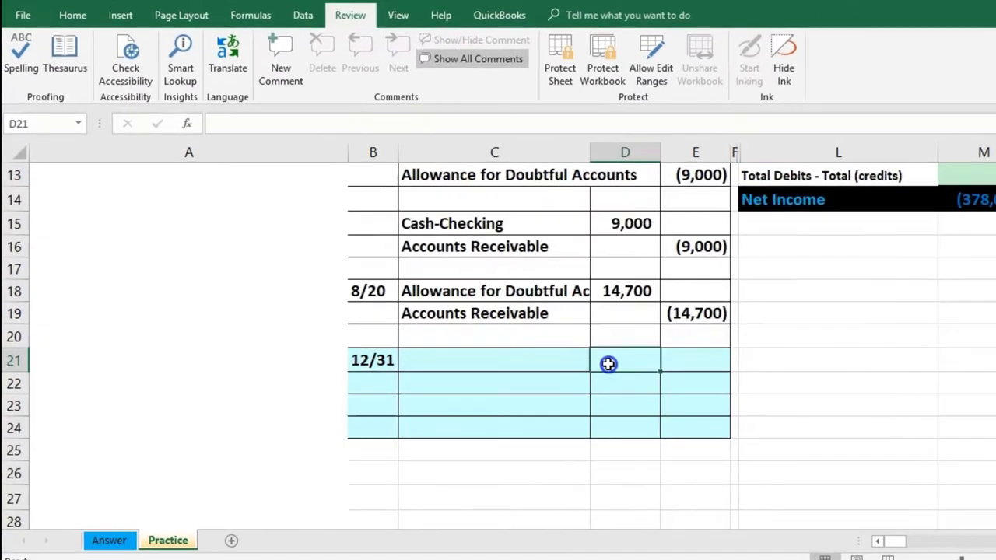
scroll(742, 364, "up", 2)
scroll(741, 362, "down", 1)
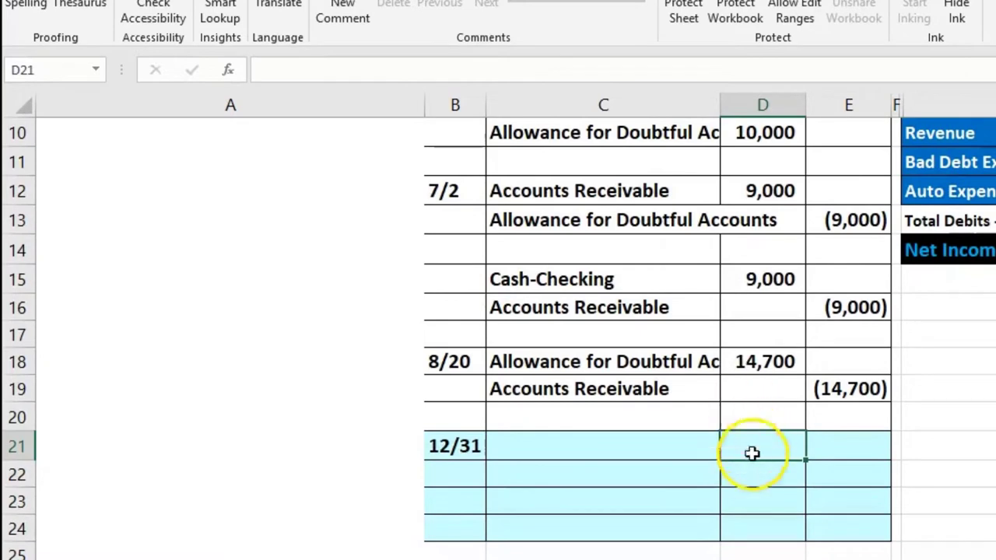
type("=37")
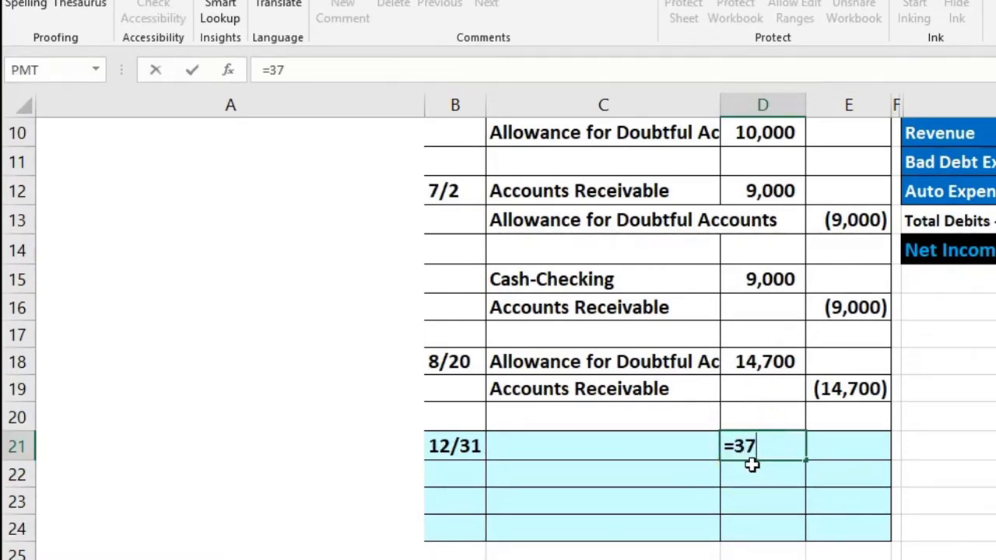
type("8000*.03")
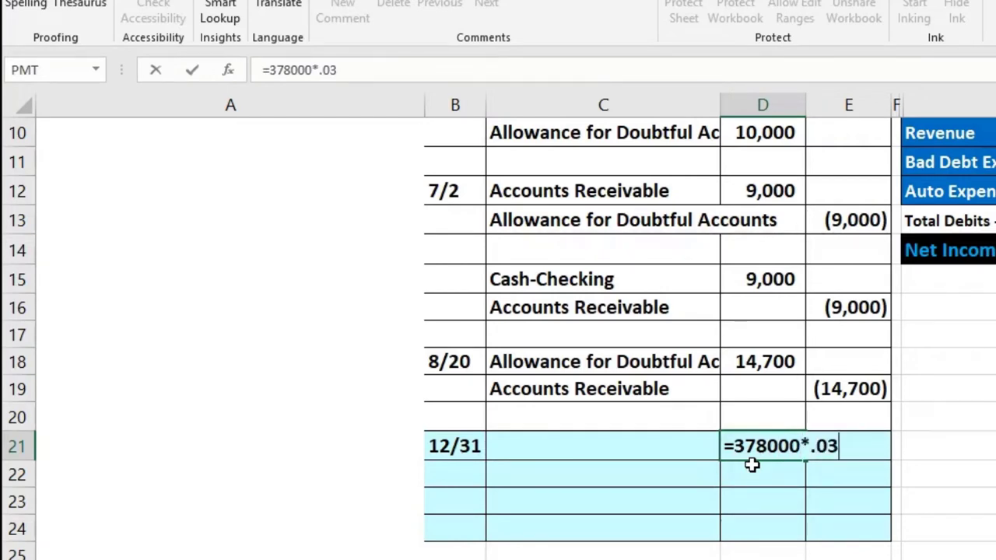
key("Return")
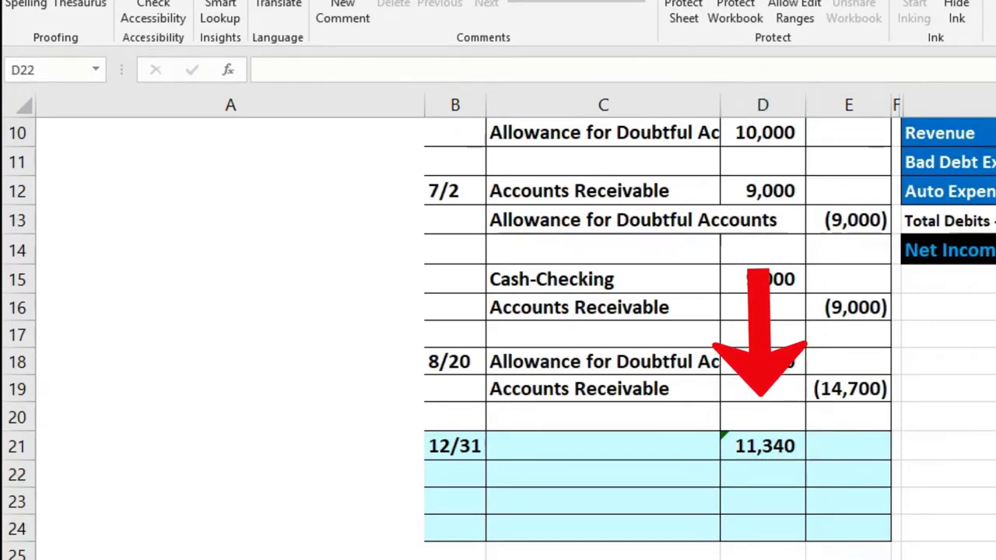
- Switch to Calculator and multiply 378000 by .03 to check the 12/31 debit amount
left_click_drag(596, 160, 223, 156)
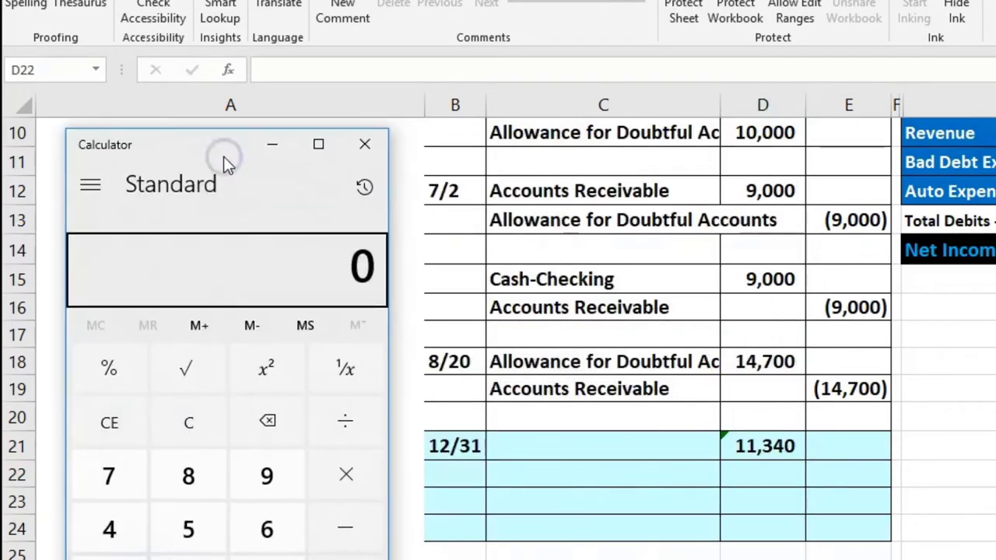
type("378000*")
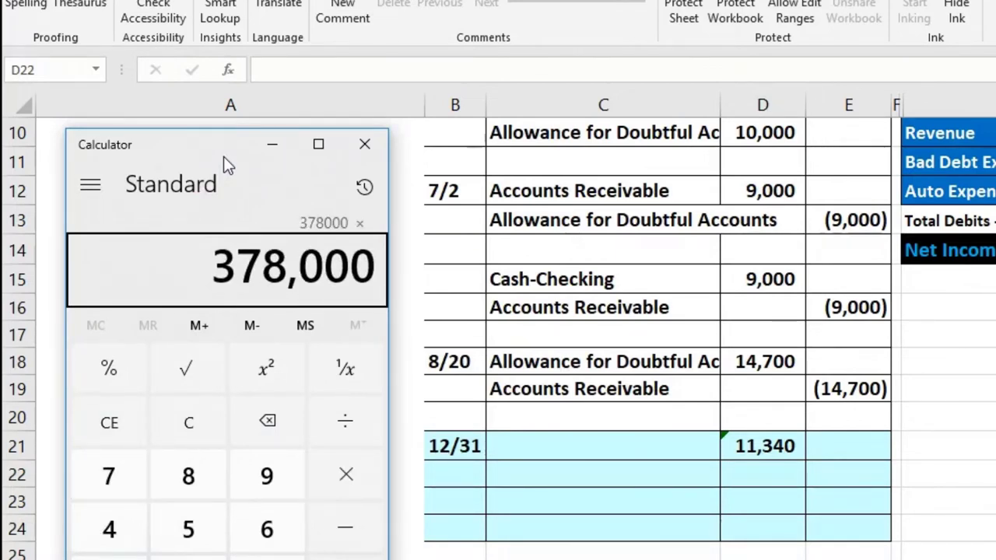
type(".03")
key("Return")
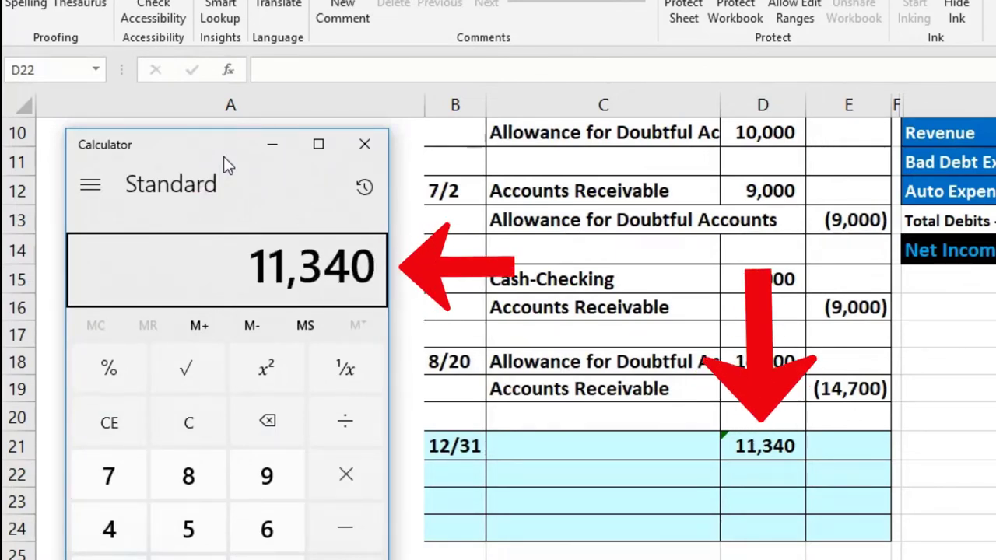
- Close Calculator and copy the Bad Debt Expense account name from the trial balance into C21 as values only
left_click(364, 146)
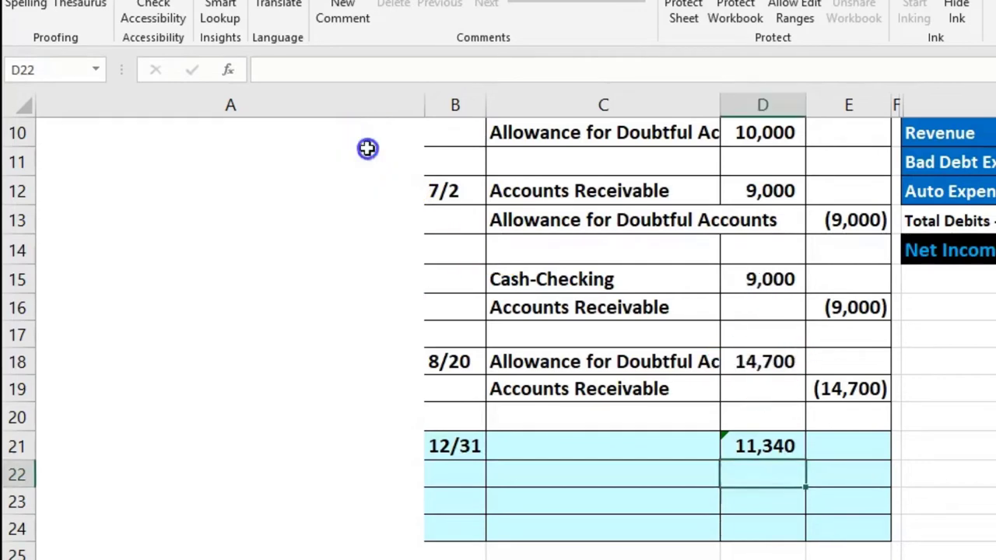
left_click(882, 148)
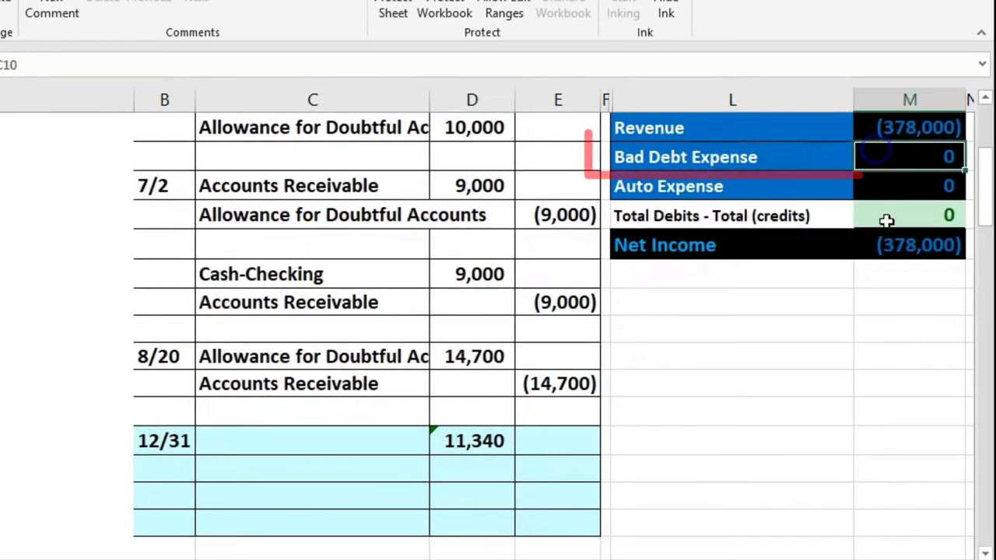
left_click(758, 156)
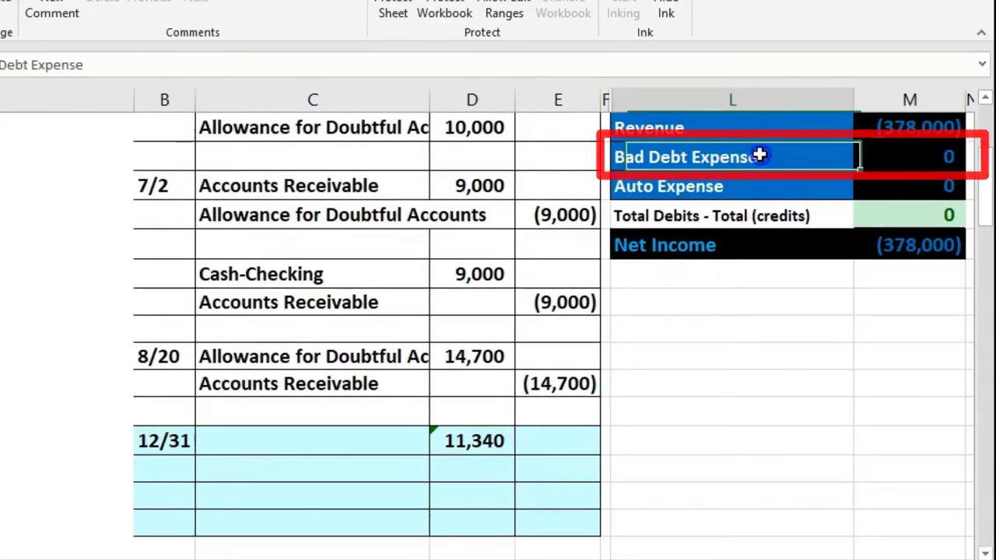
right_click(765, 158)
left_click(808, 193)
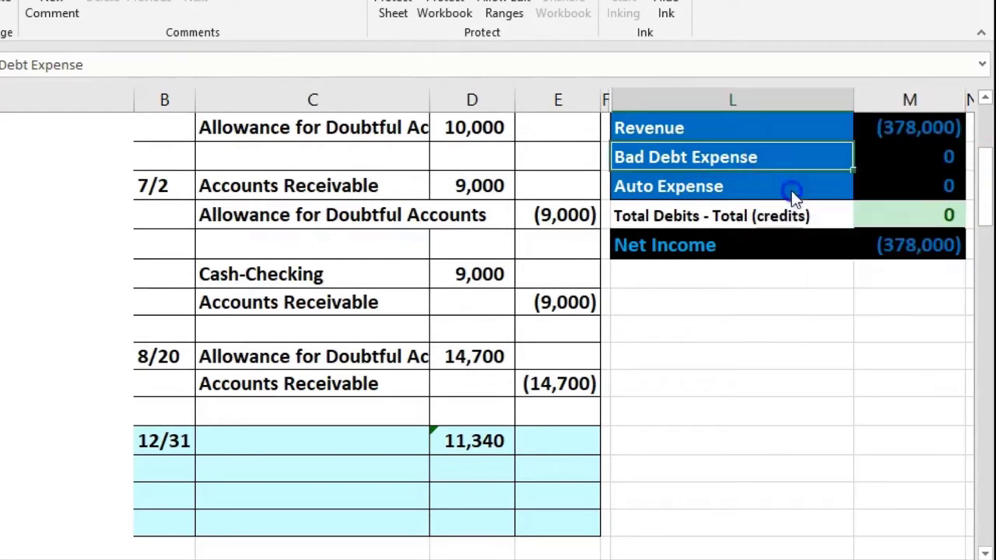
left_click(358, 412)
left_click(334, 446)
right_click(334, 445)
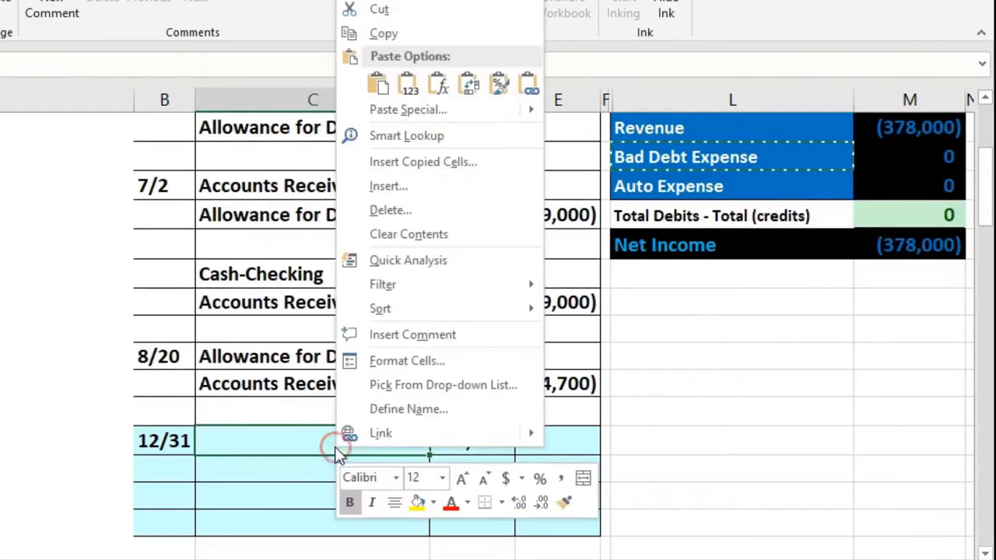
left_click(393, 84)
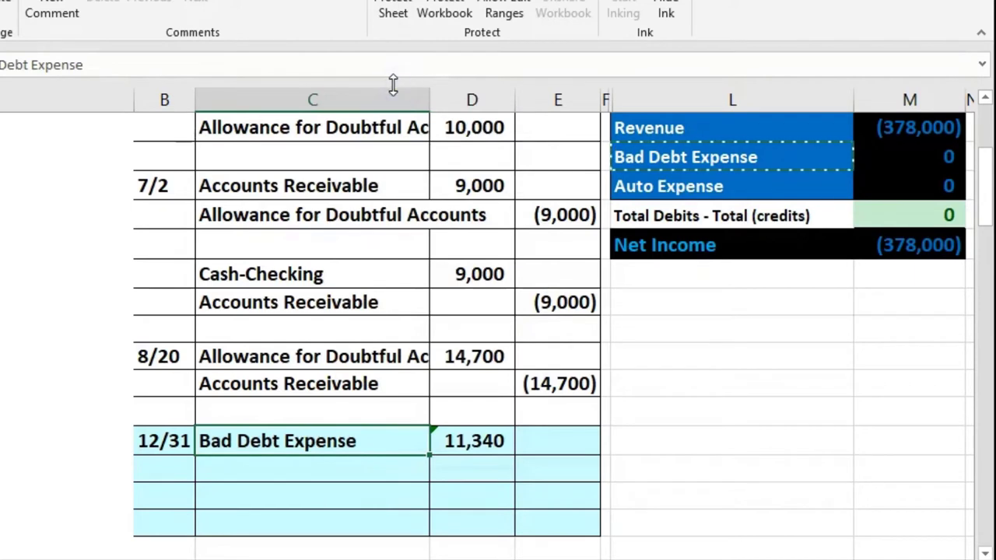
- Enter the negative of the D21 debit as the 12/31 entry's credit amount in E22
left_click(582, 466)
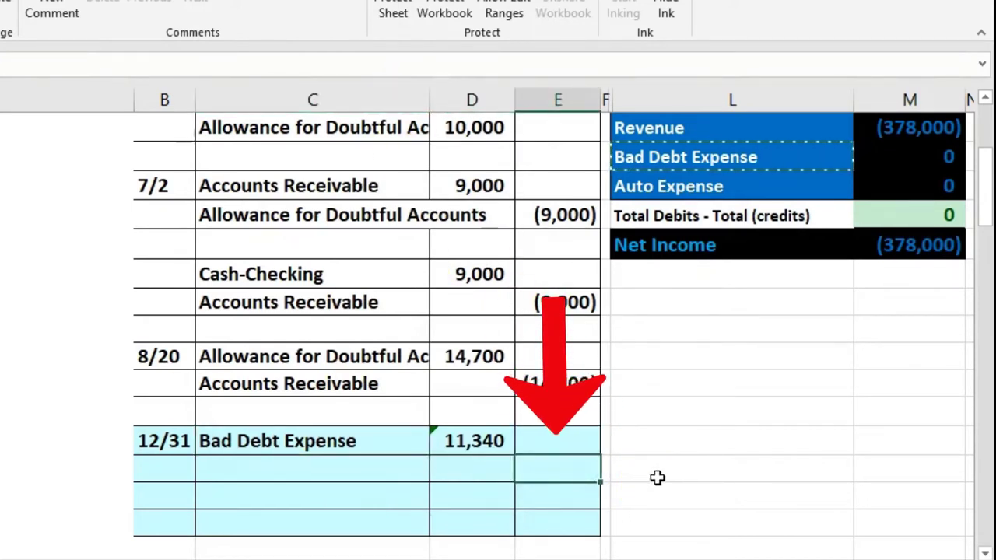
type("-")
left_click(447, 439)
key("Return")
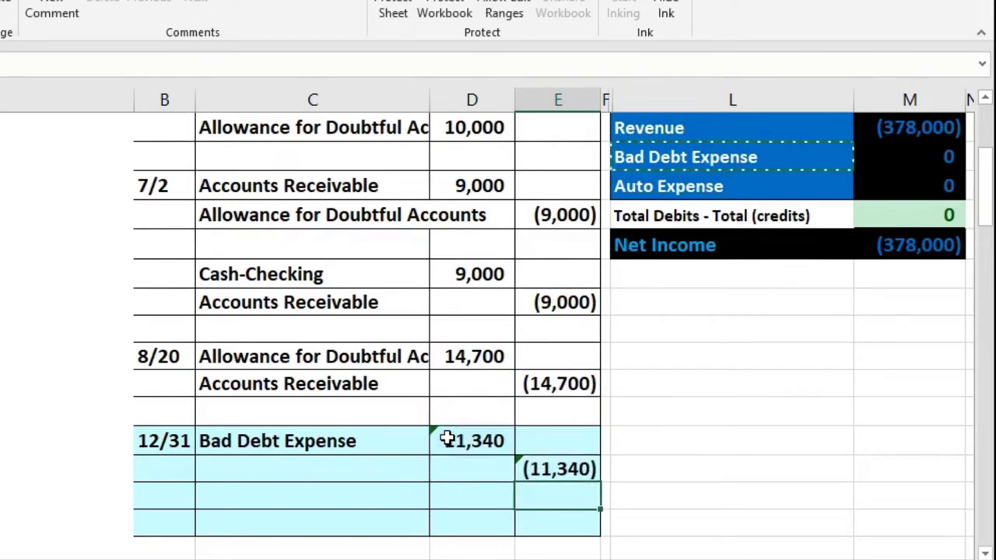
- Copy Allowance for Doubtful Accounts from the trial balance into C22 as values only and indent it as the credit account
scroll(749, 510, "up", 2)
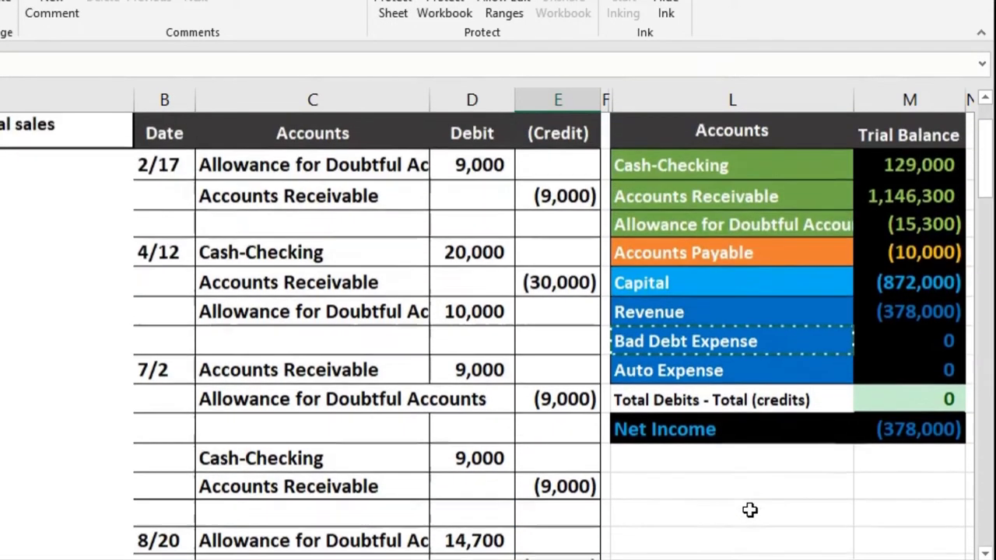
left_click(747, 227)
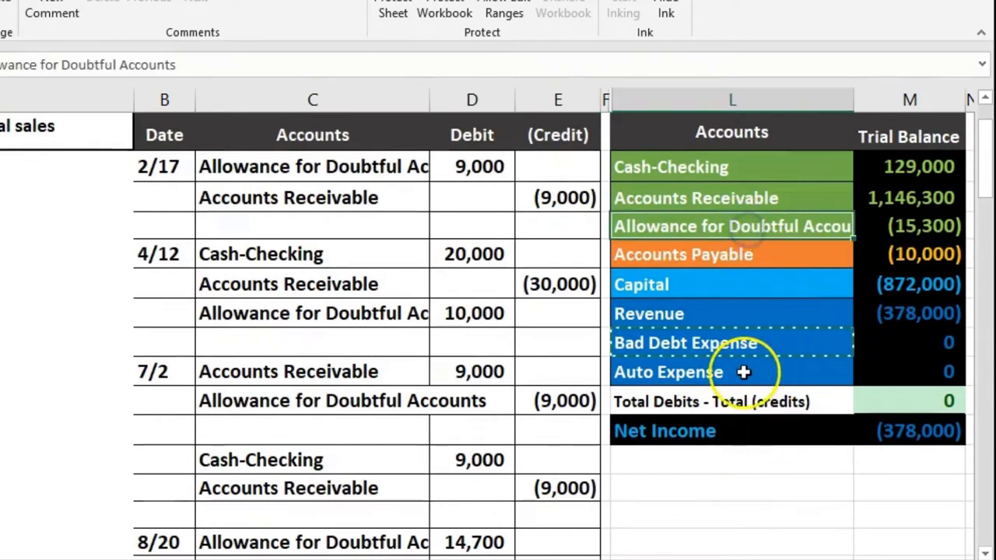
right_click(685, 227)
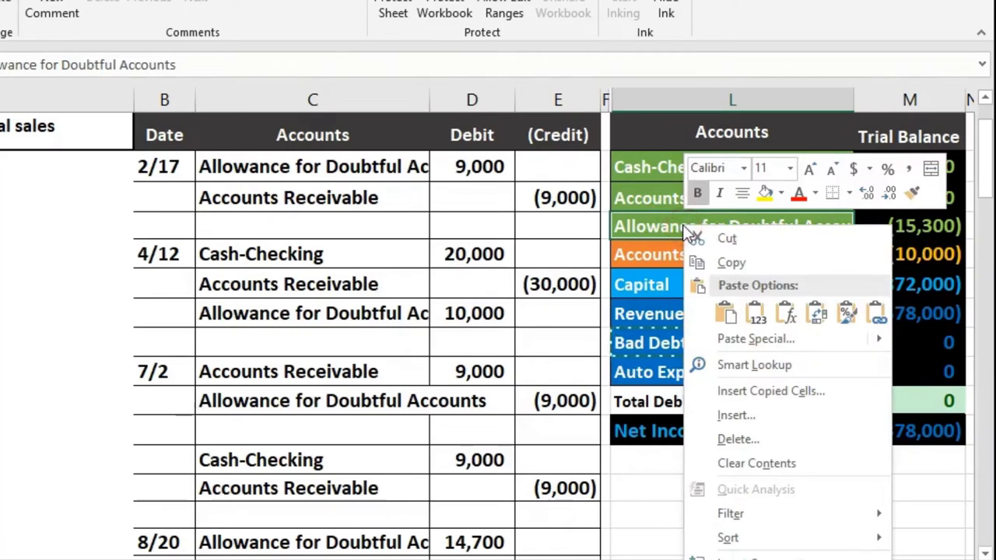
left_click(710, 261)
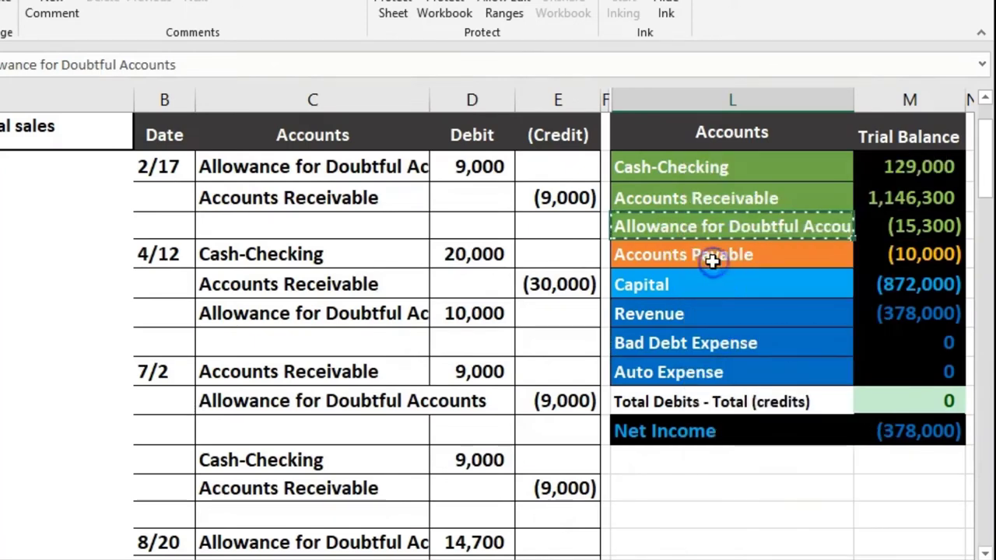
scroll(421, 393, "down", 2)
left_click(332, 475)
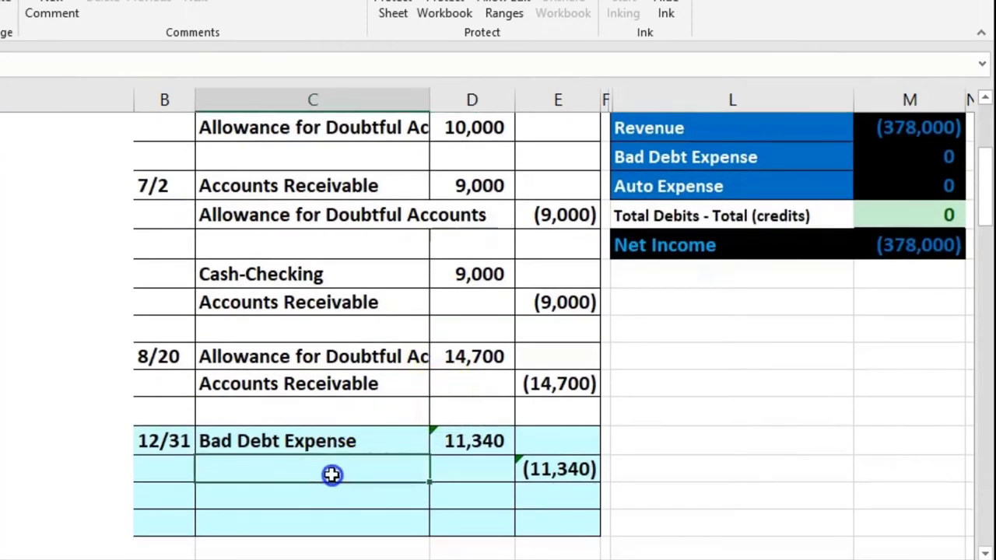
right_click(333, 477)
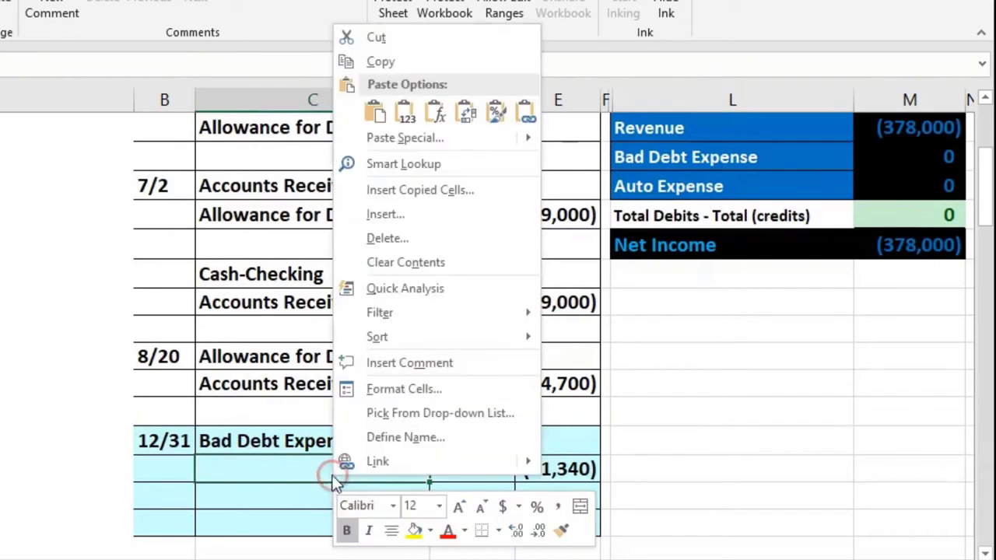
left_click(405, 113)
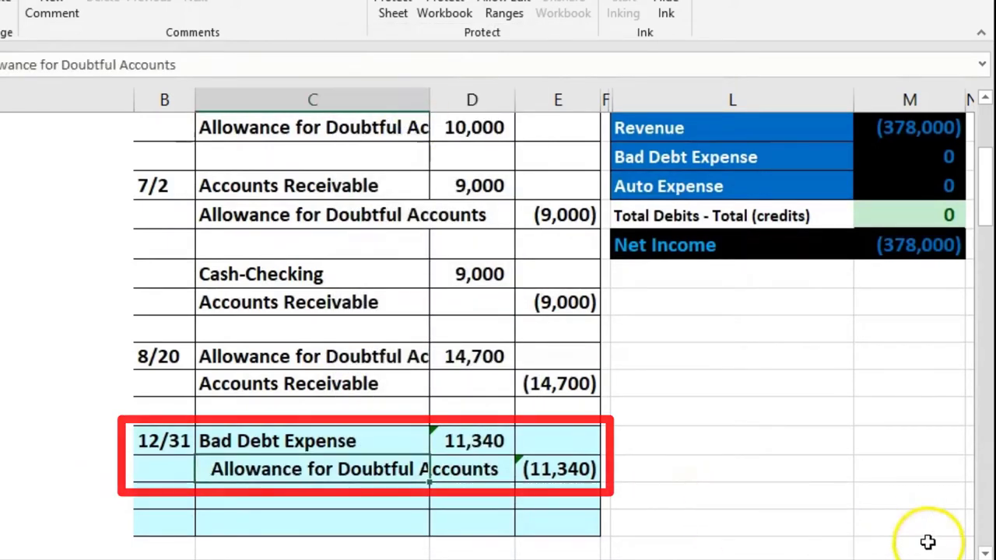
- Compare the trial balance's Allowance for Doubtful Accounts balance with its Revenue and expense balances
scroll(965, 551, "right", 2)
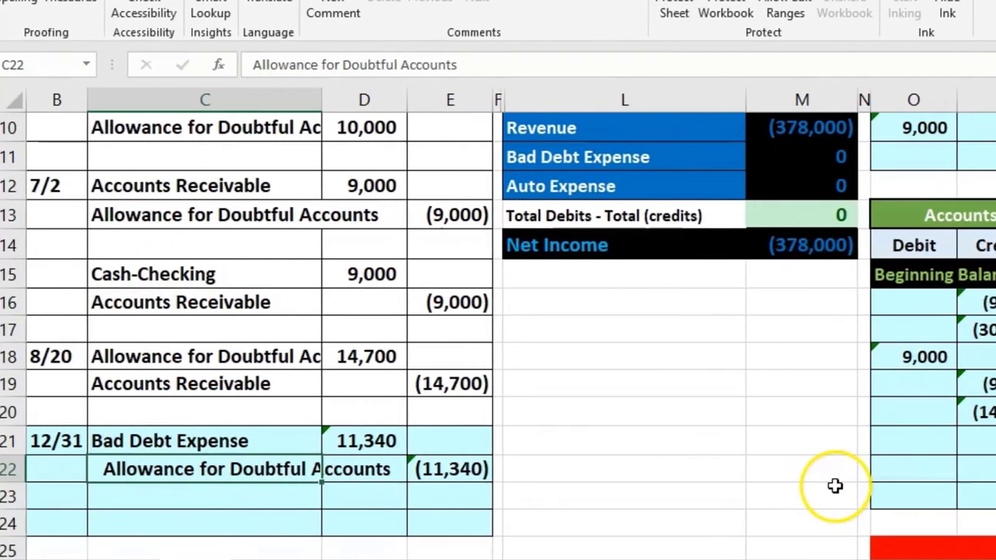
scroll(834, 485, "up", 2)
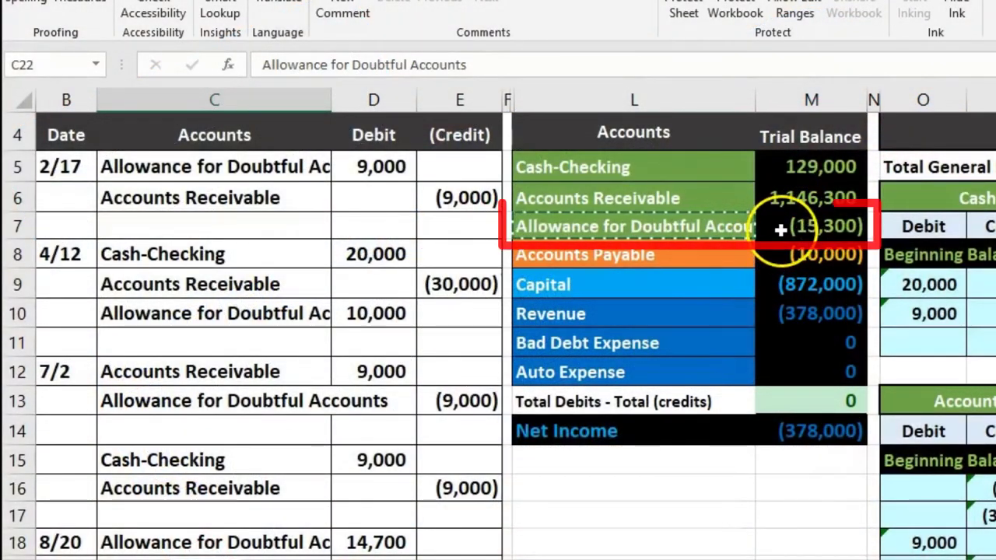
left_click(779, 230)
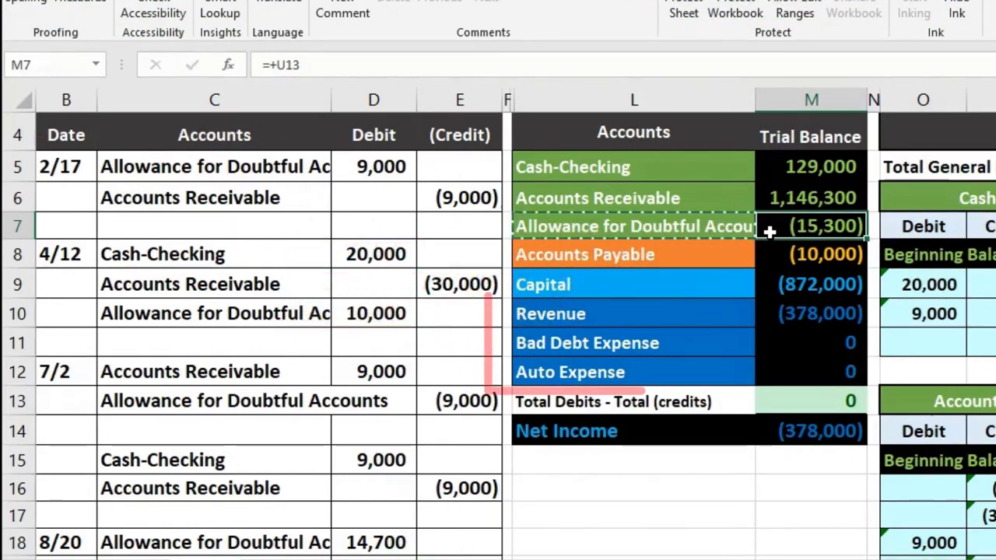
left_click_drag(764, 311, 771, 369)
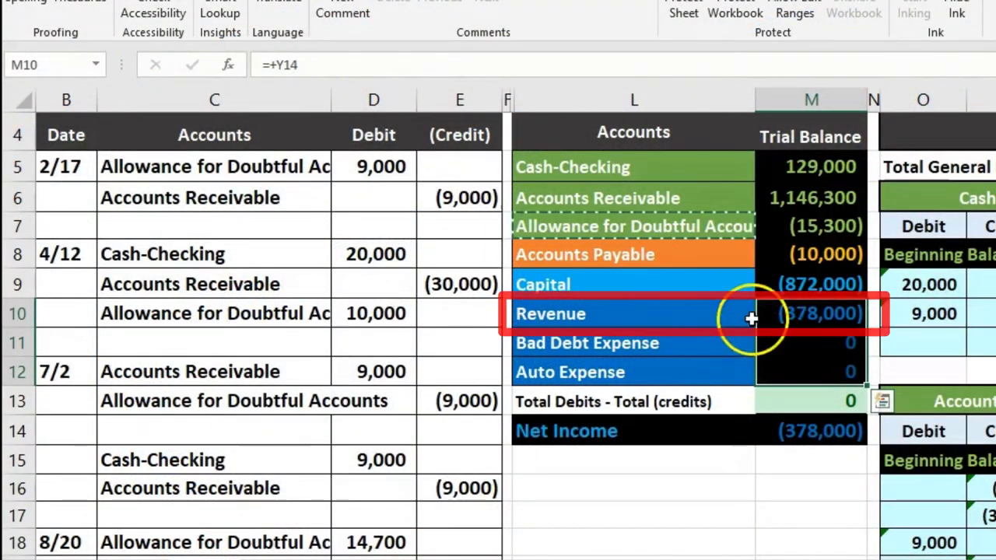
left_click(774, 233)
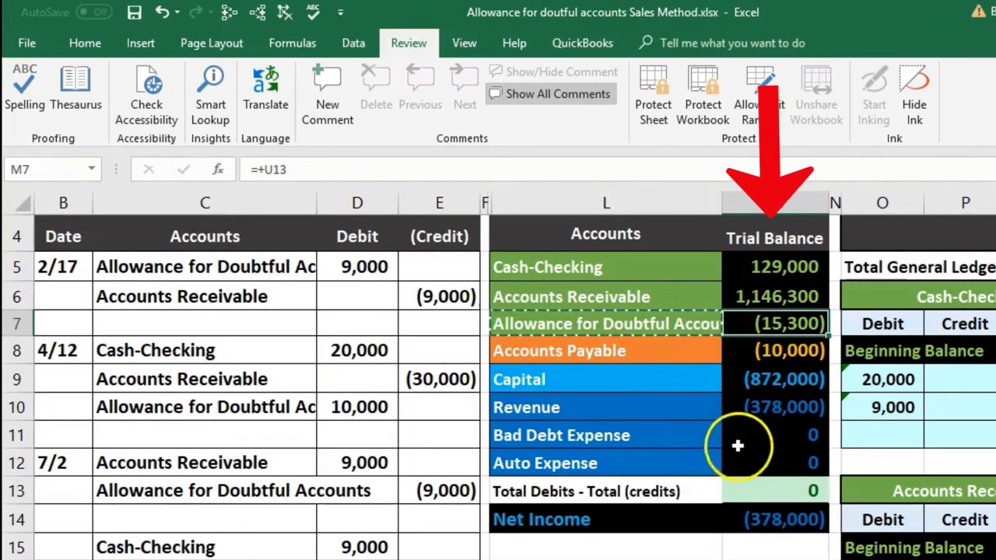
left_click(748, 414)
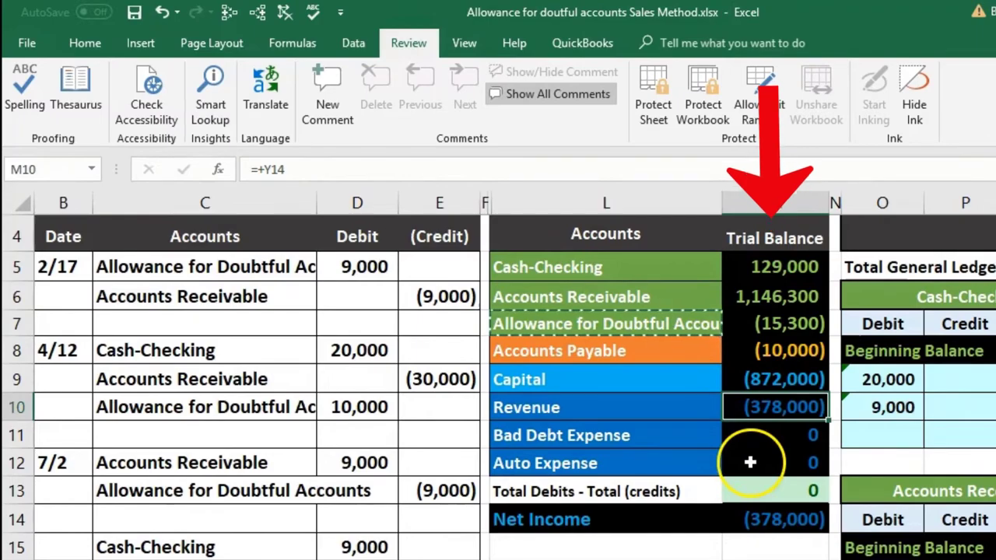
left_click(746, 326)
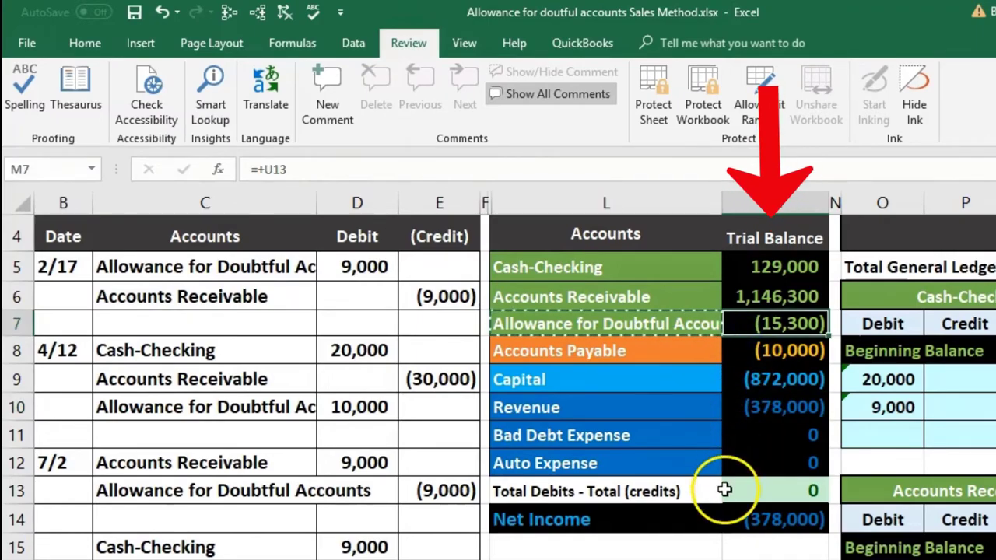
- Match the 12/31 Bad Debt Expense debit in the journal to the Bad Debt Expense row of the trial balance
scroll(725, 484, "down", 2)
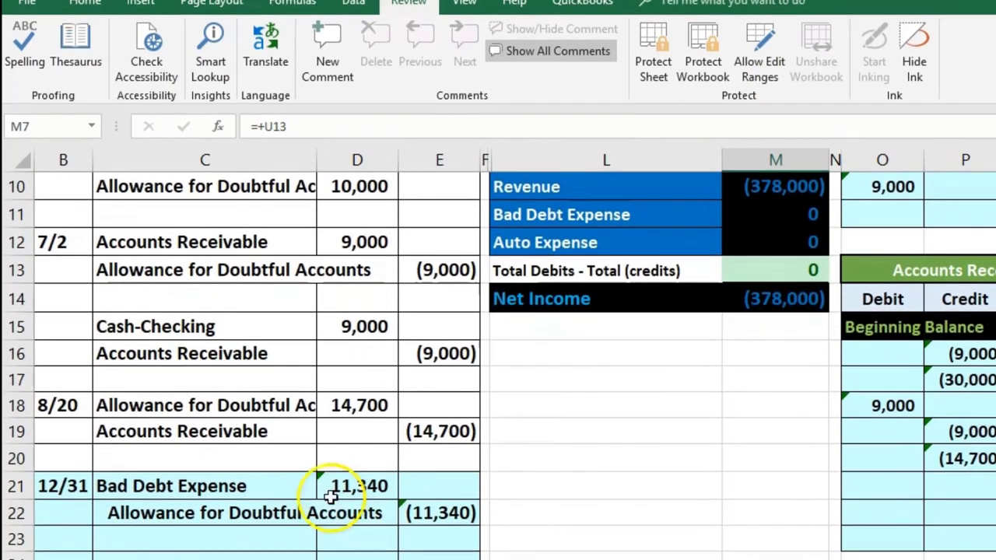
left_click(273, 536)
left_click_drag(273, 430, 382, 421)
key("ctrl+c")
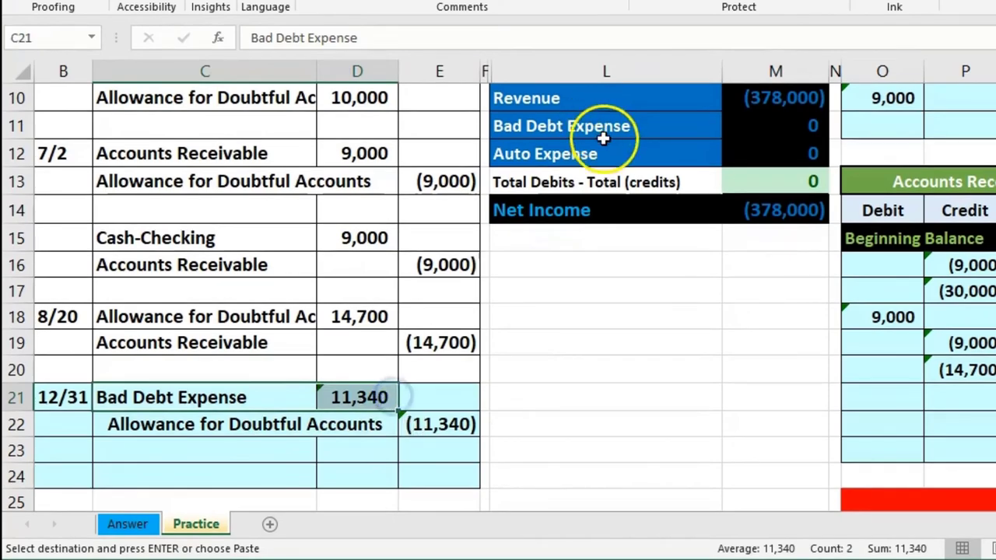
left_click_drag(603, 139, 780, 138)
- Post the 12/31 debit to the general ledger's Bad Debt Expense account by entering =D21 in its first debit cell, AA9
scroll(776, 345, "up", 2)
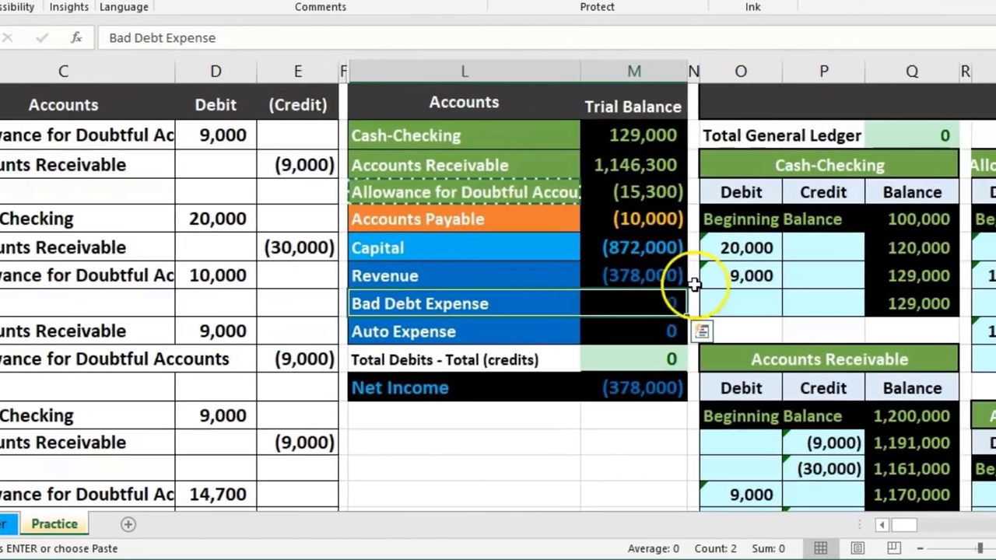
left_click(869, 247)
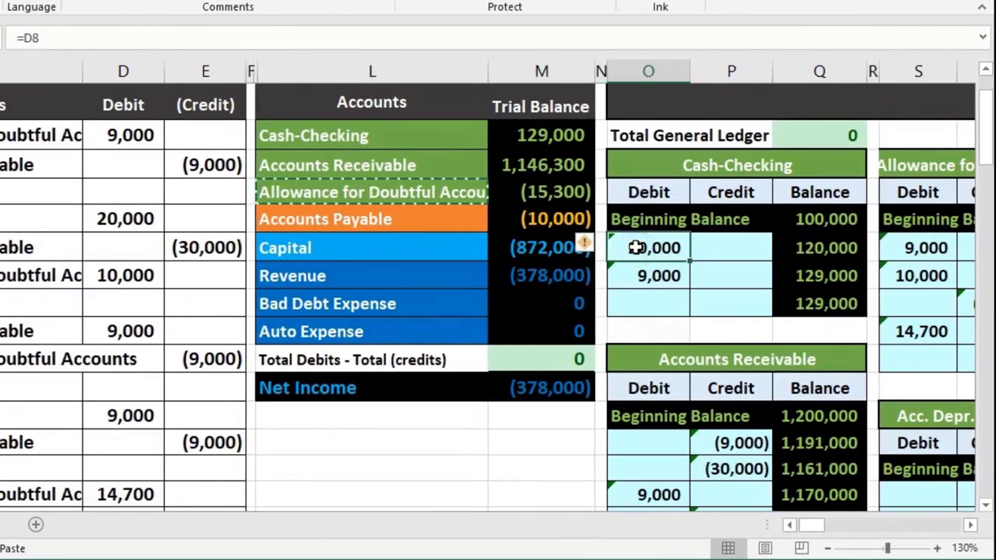
key("Right")
key("Right")
key("Right")
key("Right")
key("Right")
key("Right")
key("Right")
key("Right")
key("Right")
key("Right")
key("Right")
key("Right")
key("Right")
key("Right")
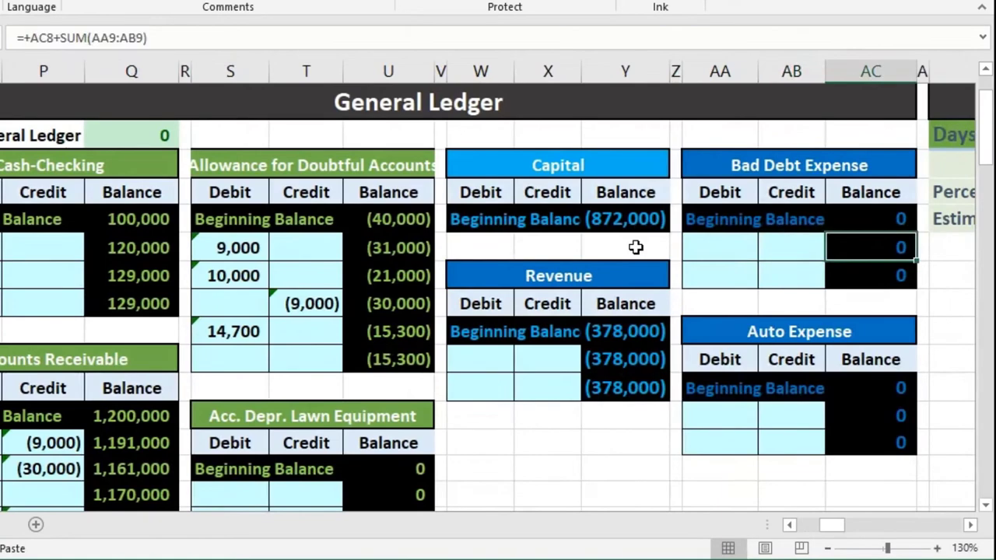
key("Right")
key("Right")
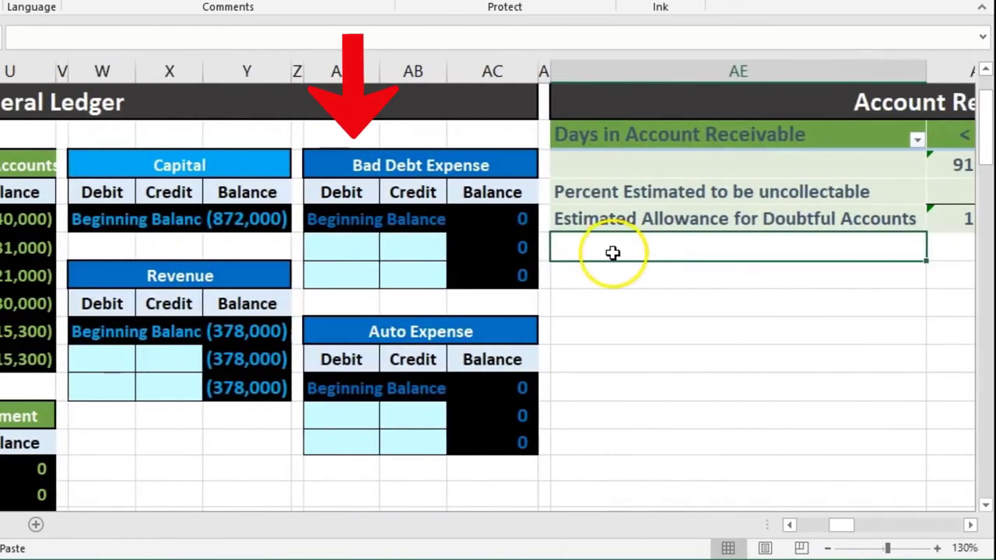
left_click(347, 251)
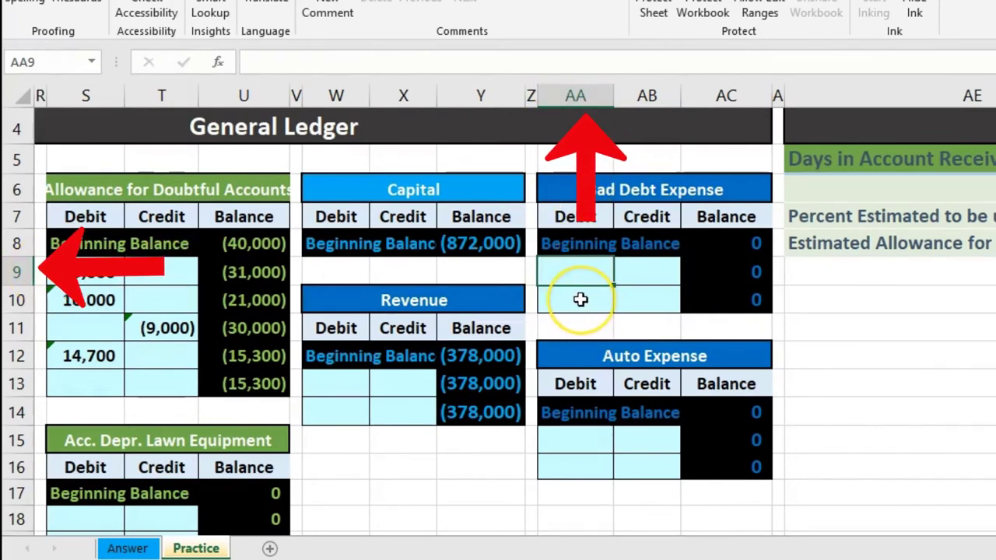
type("=")
key("Left")
key("Left")
key("Left")
key("Left")
key("Left")
key("Left")
key("Left")
key("Left")
key("Left")
key("Left")
key("Left")
key("Left")
key("Left")
key("Left")
key("Left")
key("Left")
key("Left")
key("Left")
key("Left")
key("Down")
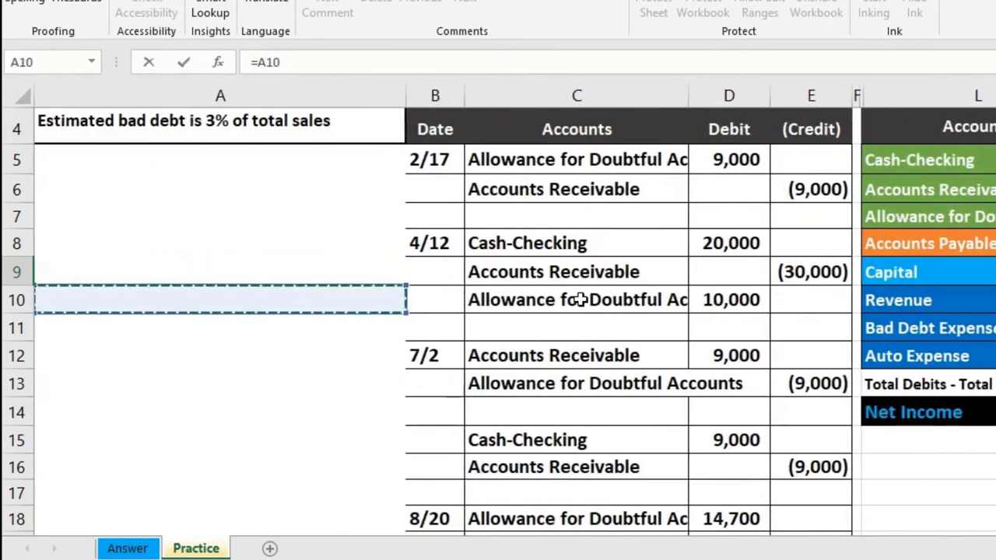
key("Down")
scroll(695, 425, "down", 2)
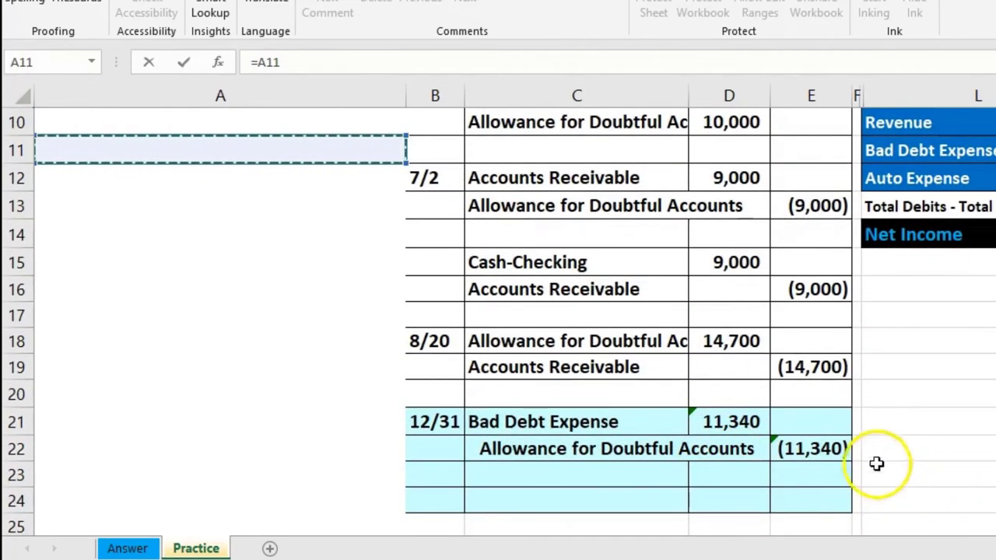
left_click(745, 422)
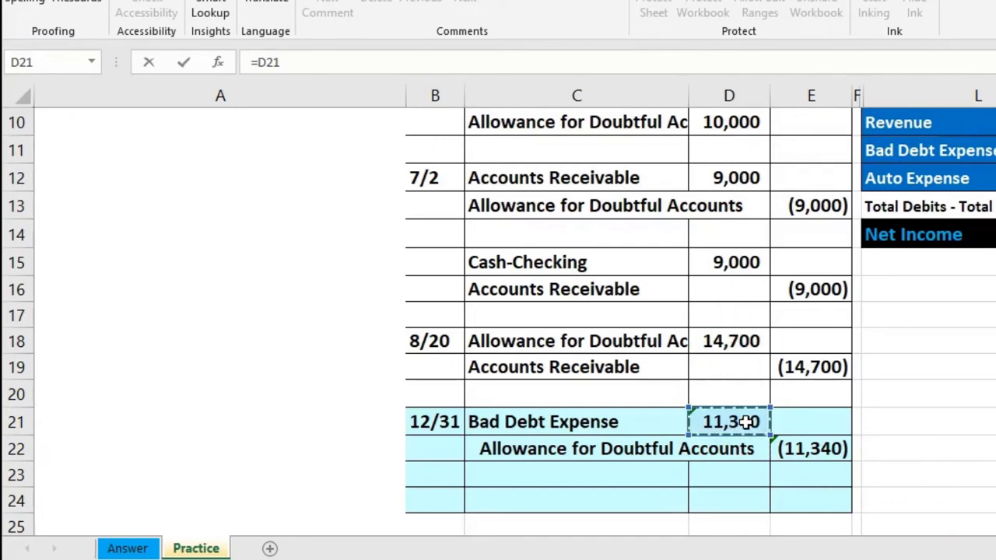
key("shift+Return")
- Check the Bad Debt Expense balance in the general ledger and in the trial balance
key("Right")
key("Right")
key("Down")
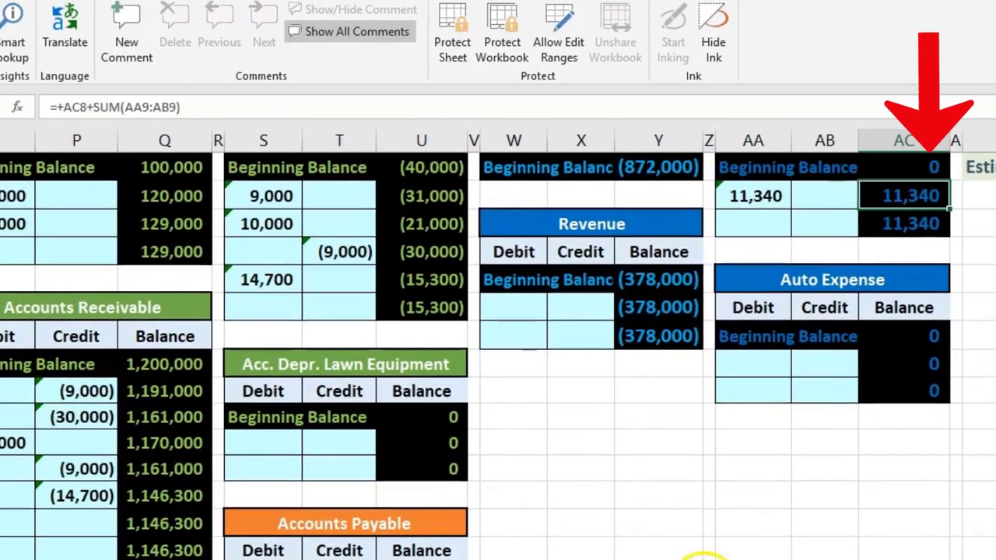
scroll(498, 335, "left", 5)
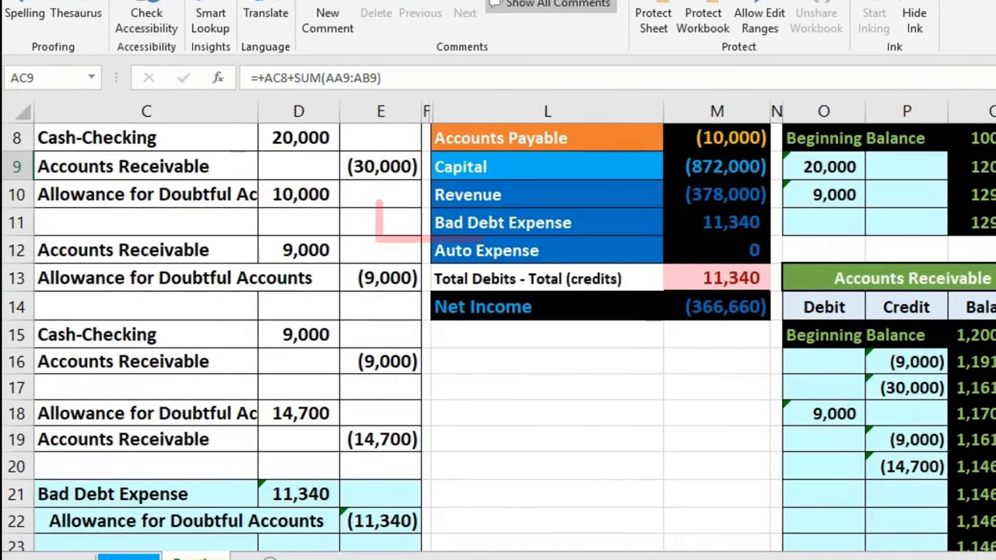
left_click(701, 222)
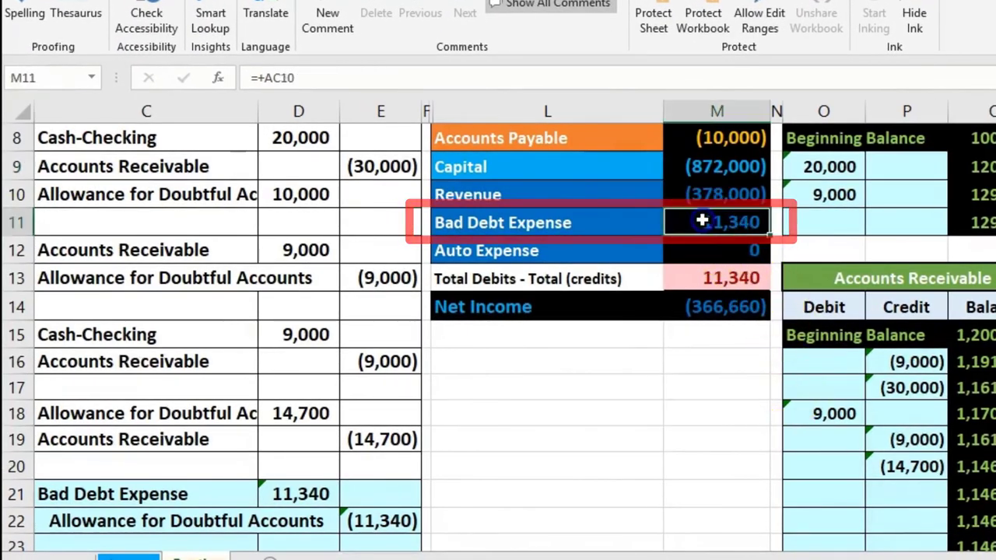
- Post the 12/31 credit to the general ledger's Allowance for Doubtful Accounts by entering =E22 in its credit cell, T13
left_click(693, 278)
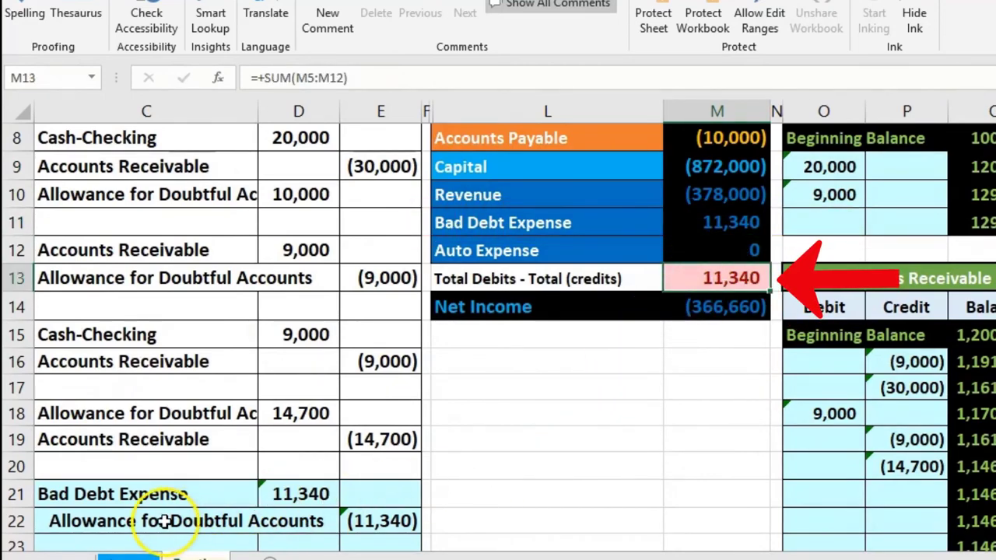
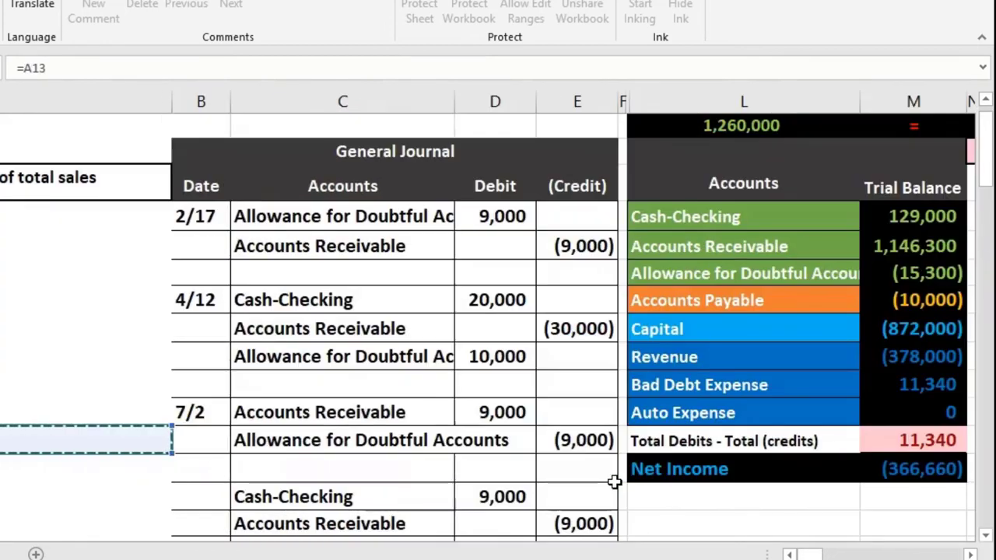
scroll(614, 483, "down", 3)
left_click(597, 440)
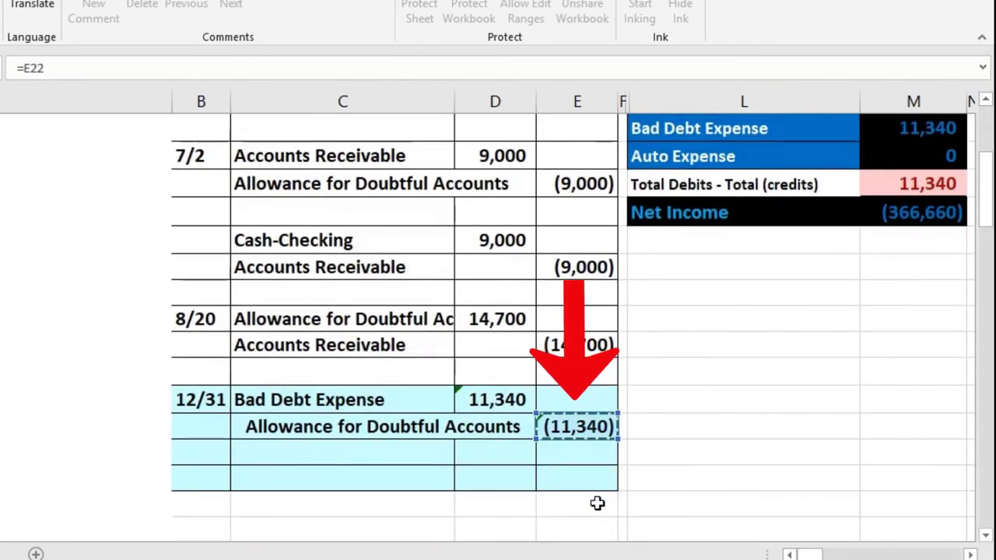
key("Return")
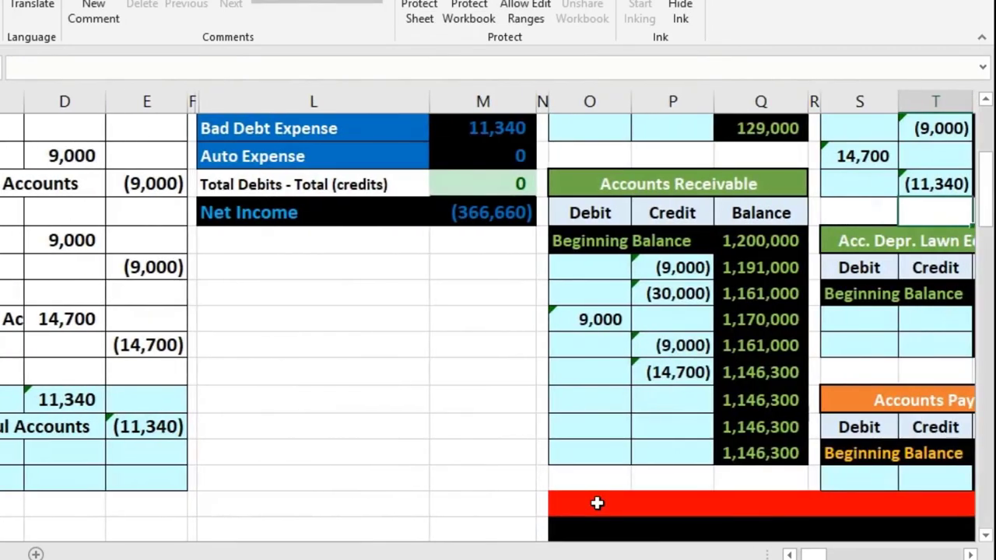
- Check the newly posted credit and the ending balance in the general ledger's Allowance for Doubtful Accounts
key("Right")
key("Right")
scroll(597, 503, "up", 1)
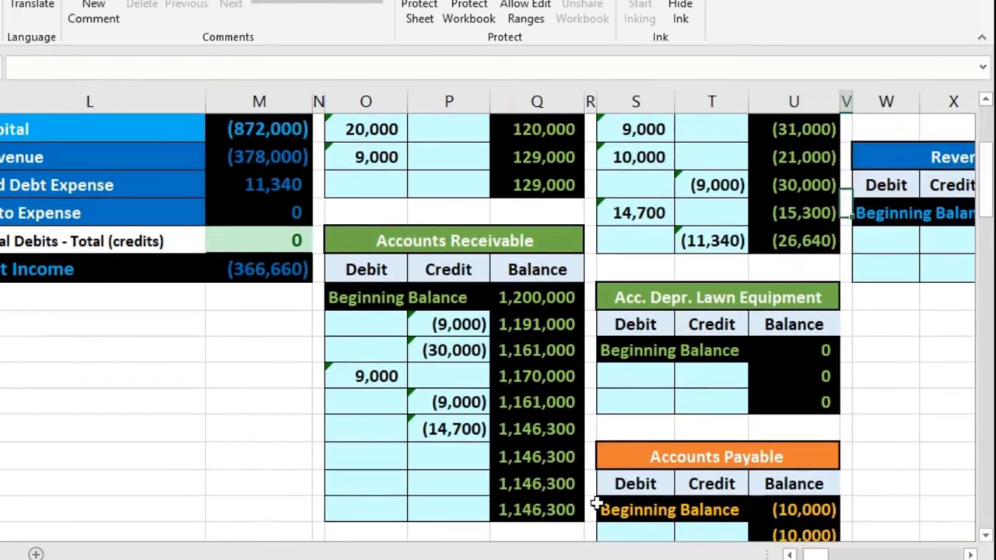
key("Left")
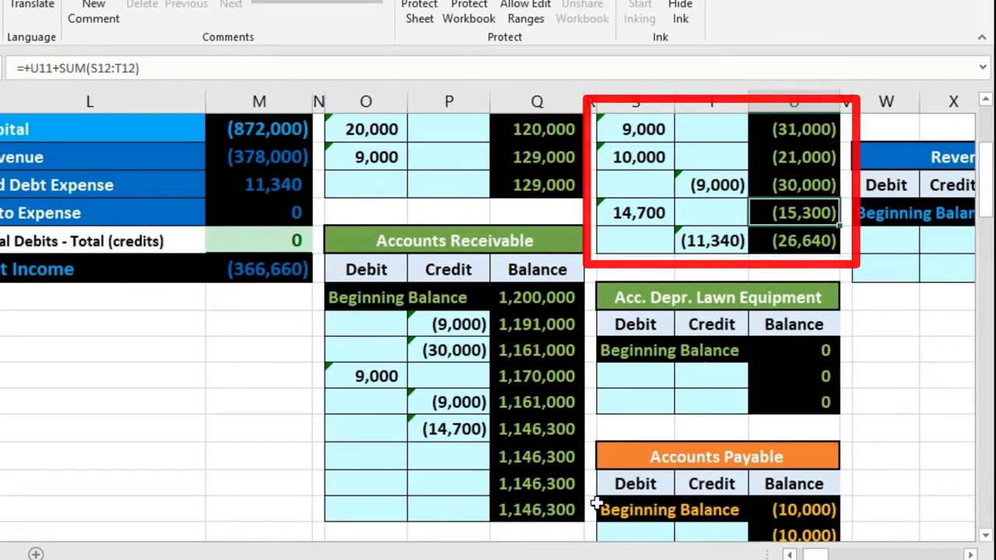
left_click(728, 242)
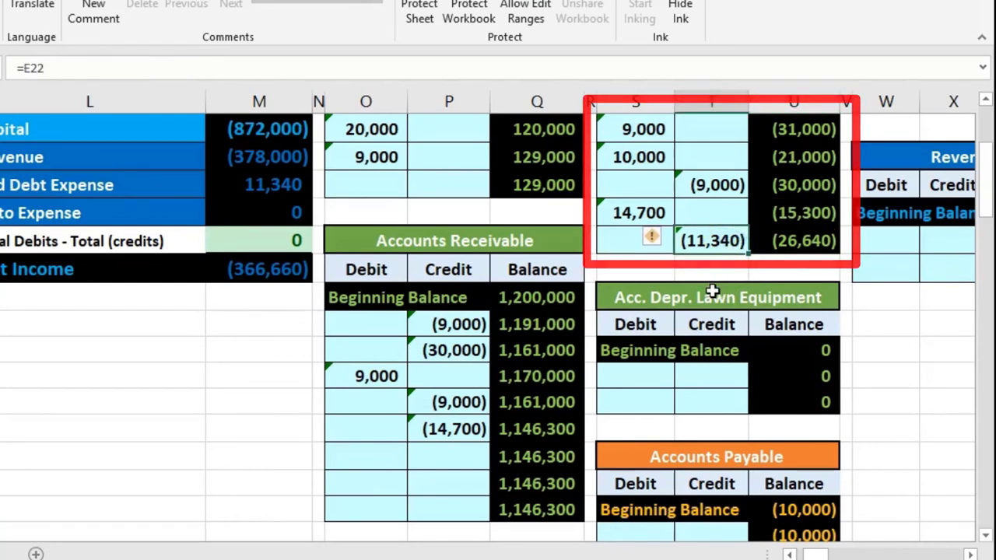
left_click(801, 239)
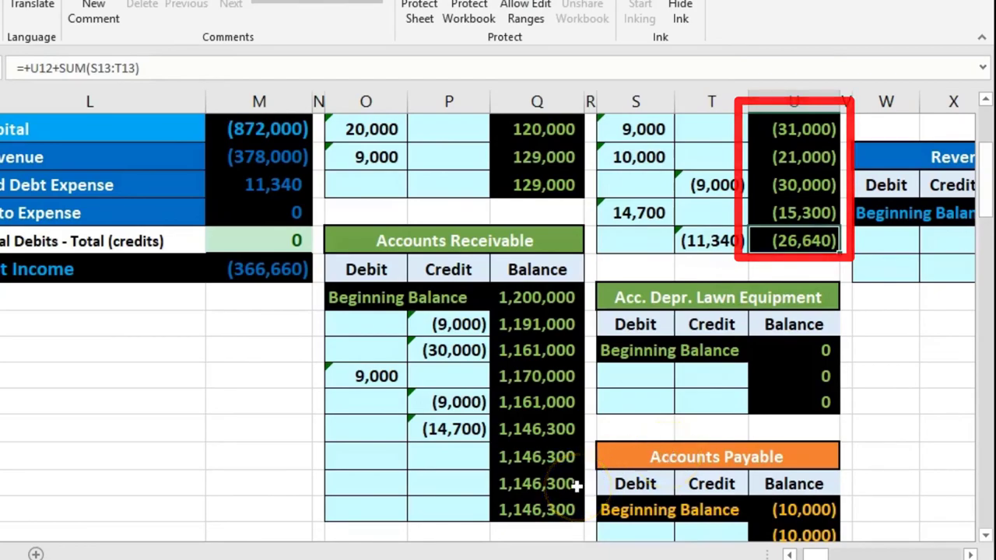
scroll(239, 501, "up", 2)
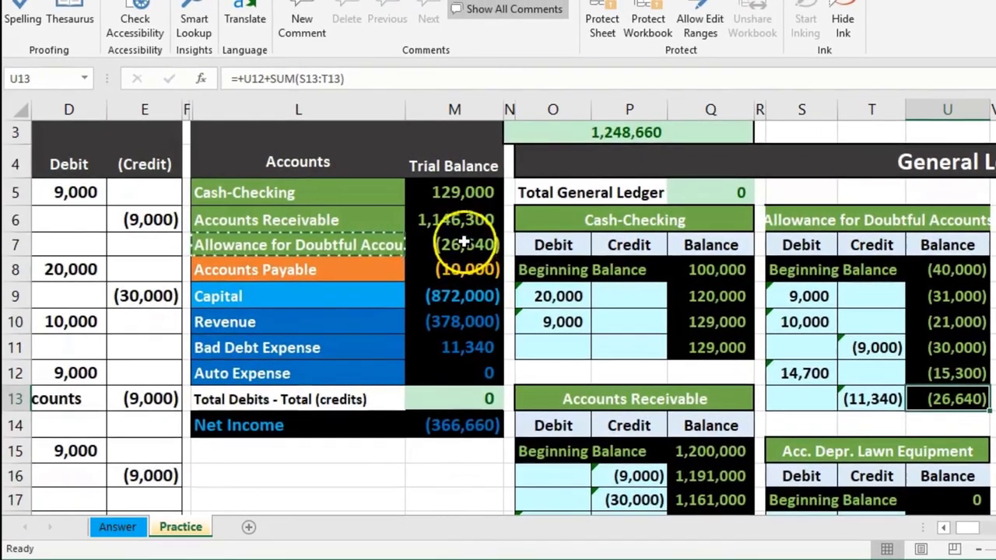
- Examine the trial balance's Allowance for Doubtful Accounts amount together with Accounts Receivable to see their net value
left_click(261, 210)
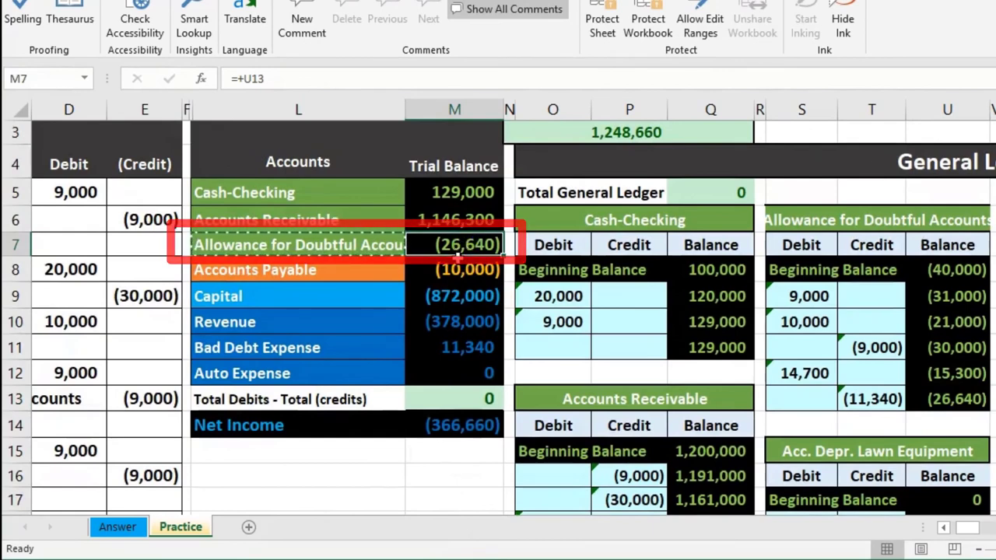
left_click(424, 216)
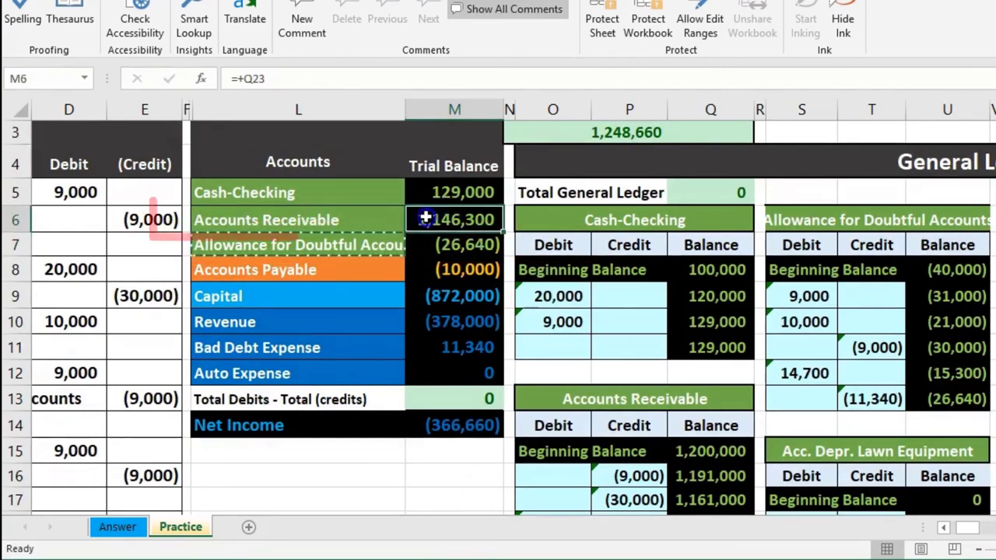
left_click_drag(425, 218, 421, 242)
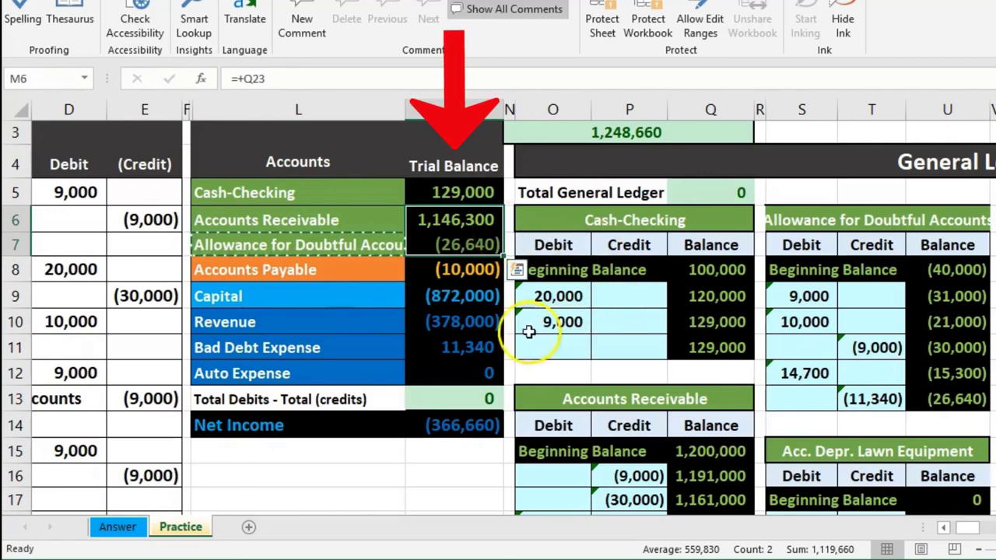
- Compare the combined Revenue and Bad Debt Expense balances in the trial balance with Net Income
left_click_drag(415, 320, 416, 341)
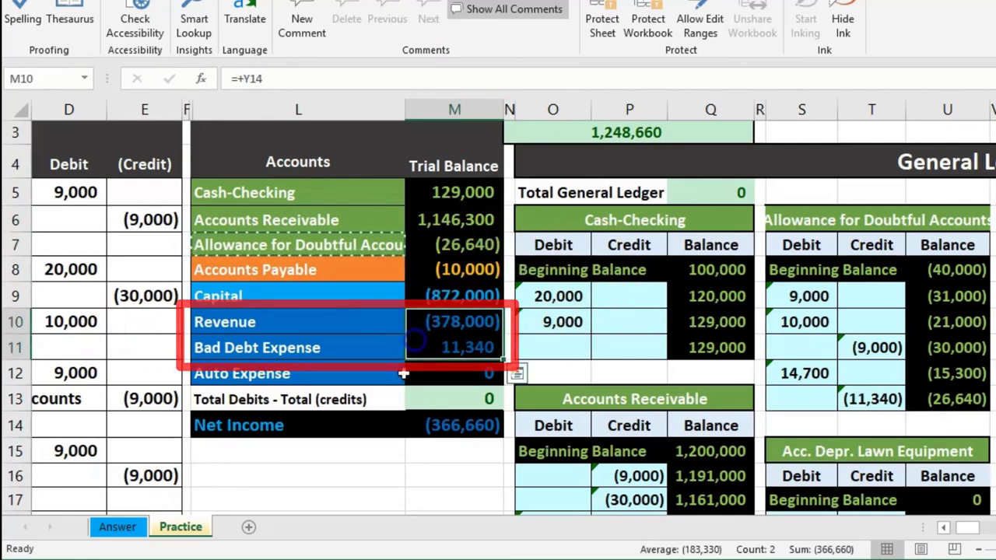
left_click(407, 426)
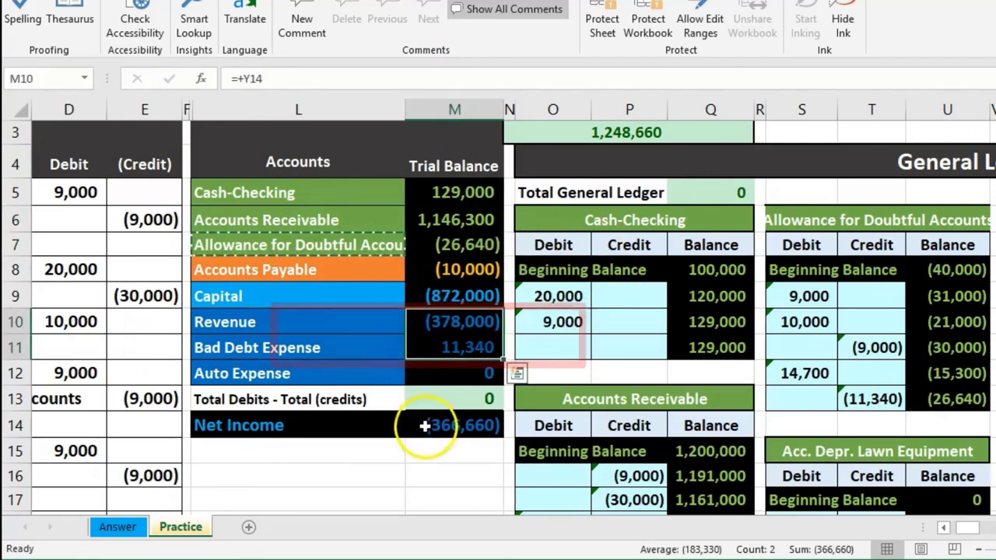
left_click(424, 321)
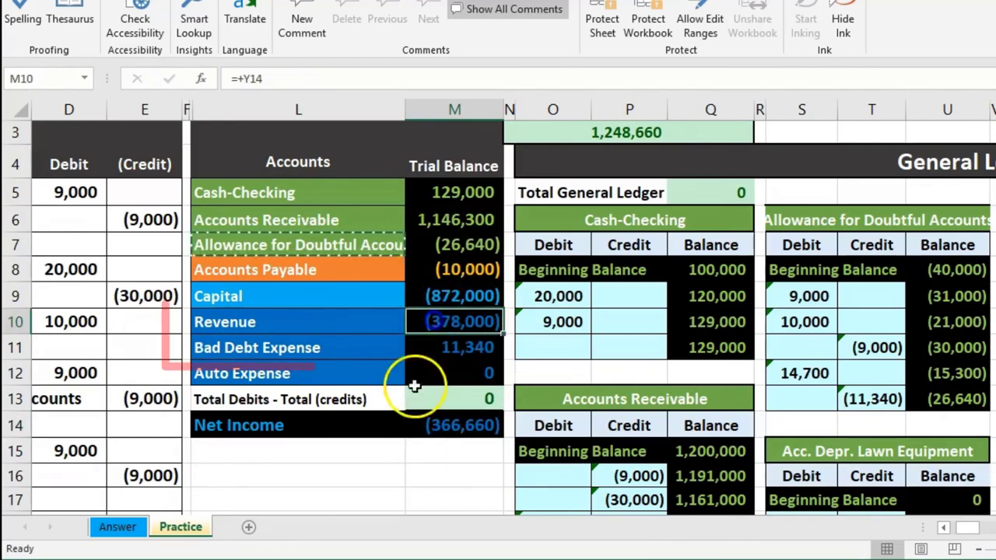
left_click_drag(423, 321, 421, 344)
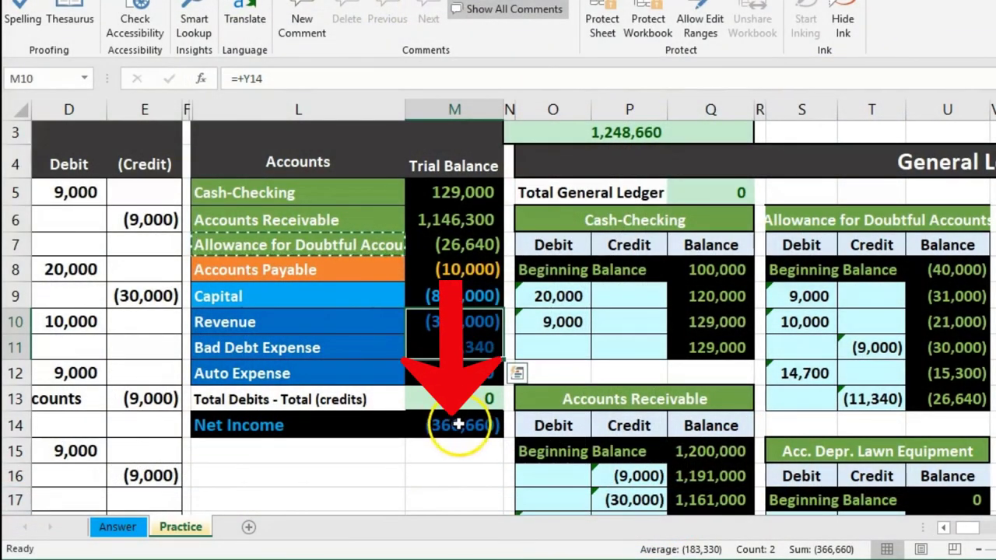
left_click(459, 424)
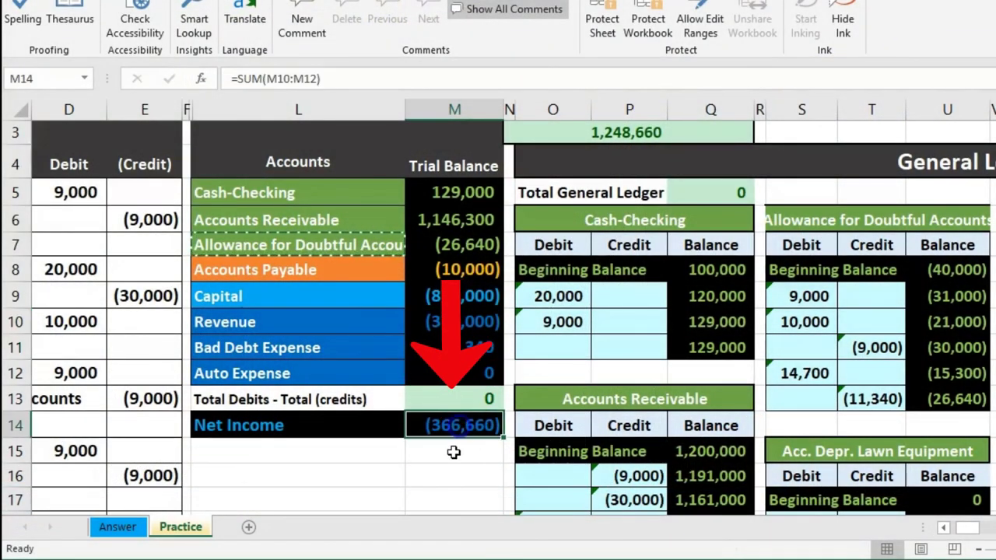